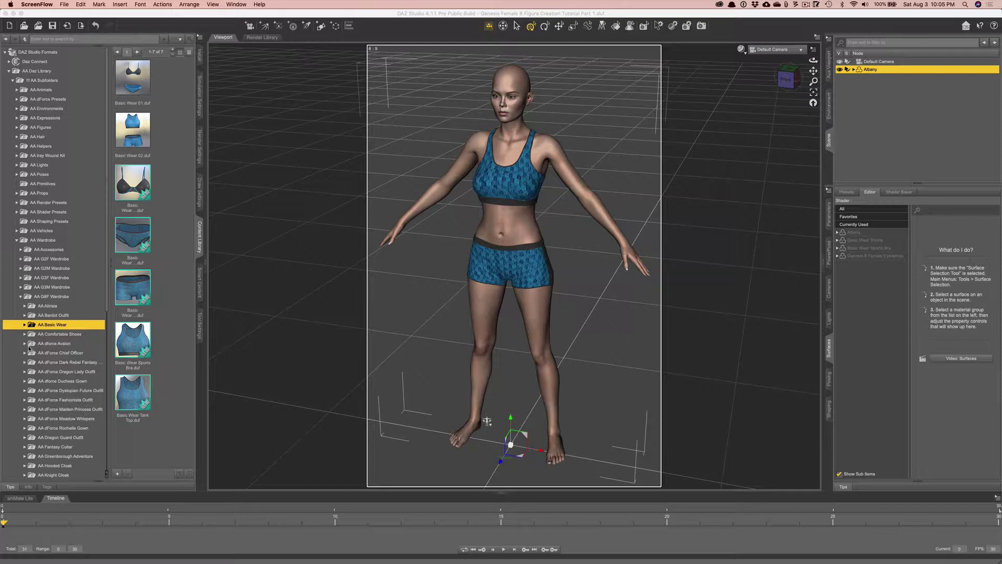
- Expand the AA Poses folder in the Content Library, after briefly expanding and collapsing AA Props
{"action": "scroll", "coordinate": [42, 345], "scroll_direction": "down", "scroll_amount": 1}
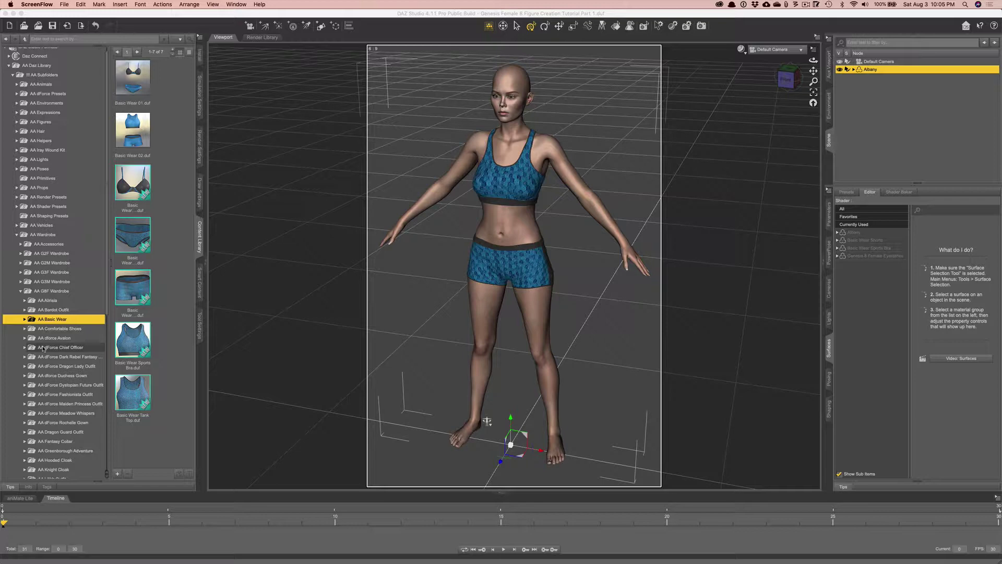
{"action": "left_click", "coordinate": [33, 188]}
{"action": "left_click", "coordinate": [17, 188]}
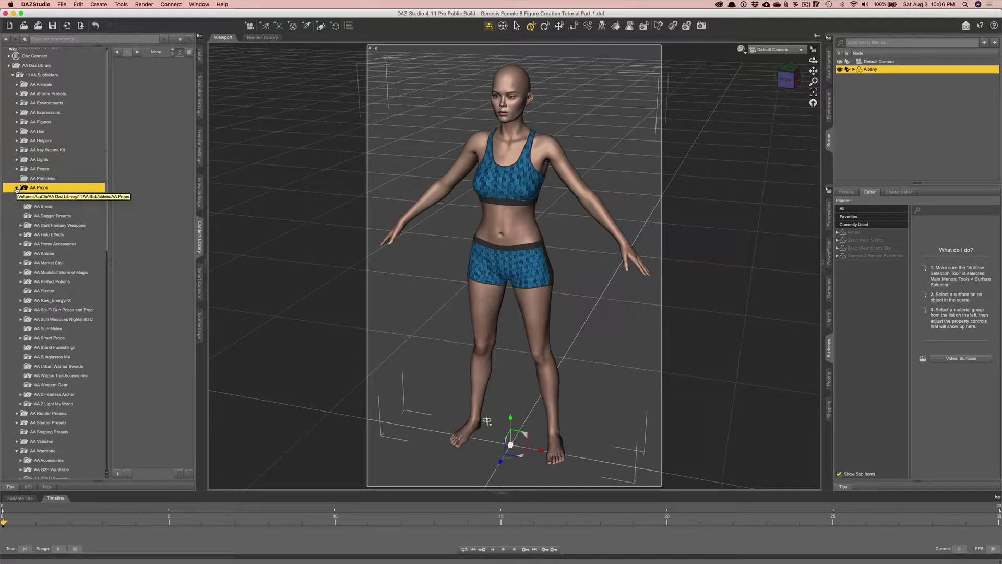
{"action": "left_click", "coordinate": [16, 188]}
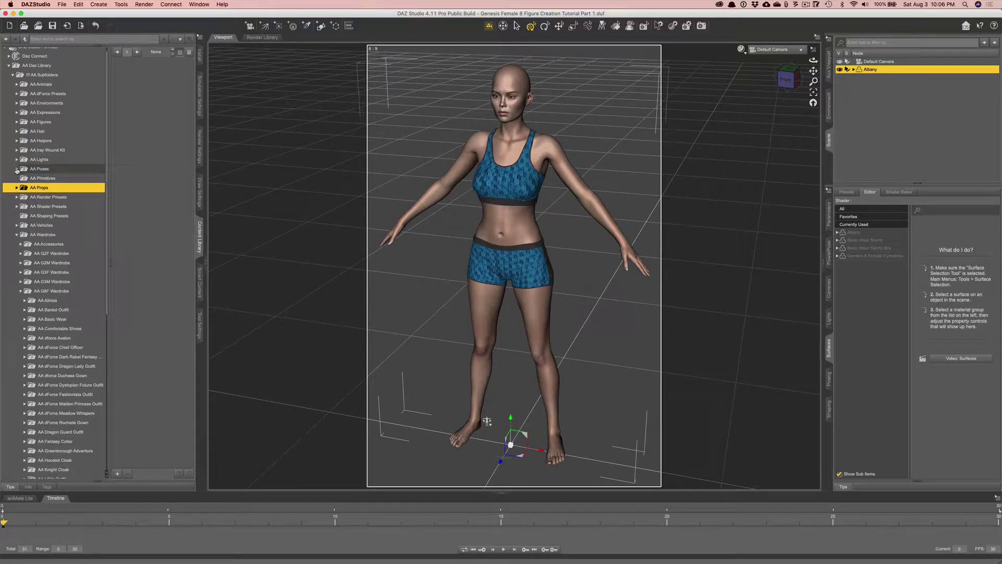
{"action": "left_click", "coordinate": [17, 169]}
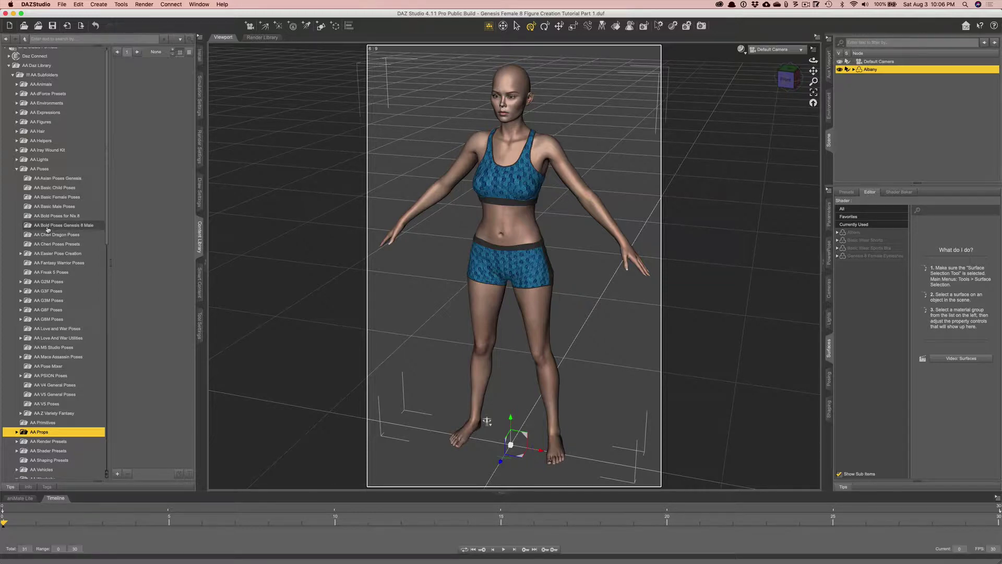
- Browse Bold Poses and Fantasy Warrior, then expand AA G8F Poses > AA Z Angel From Above
{"action": "left_click", "coordinate": [45, 228]}
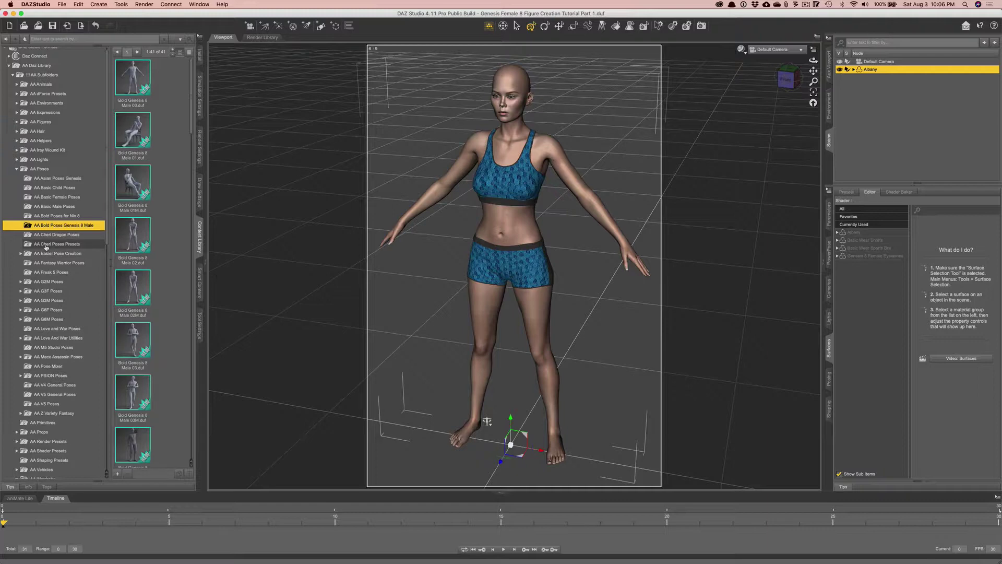
{"action": "left_click", "coordinate": [42, 263]}
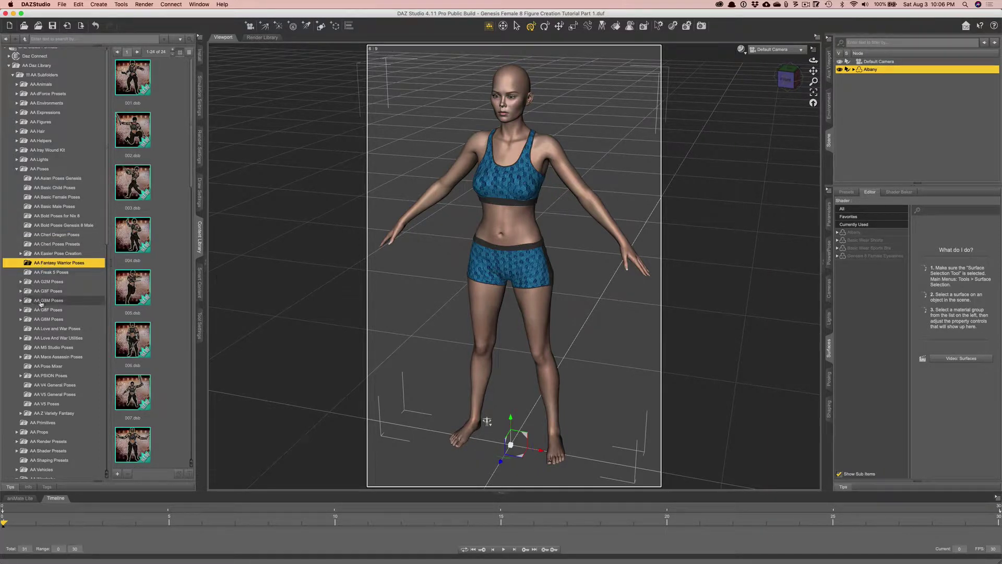
{"action": "left_click", "coordinate": [21, 310]}
{"action": "scroll", "coordinate": [22, 313], "scroll_direction": "down", "scroll_amount": 2}
{"action": "scroll", "coordinate": [22, 313], "scroll_direction": "down", "scroll_amount": 3}
{"action": "left_click", "coordinate": [29, 270]}
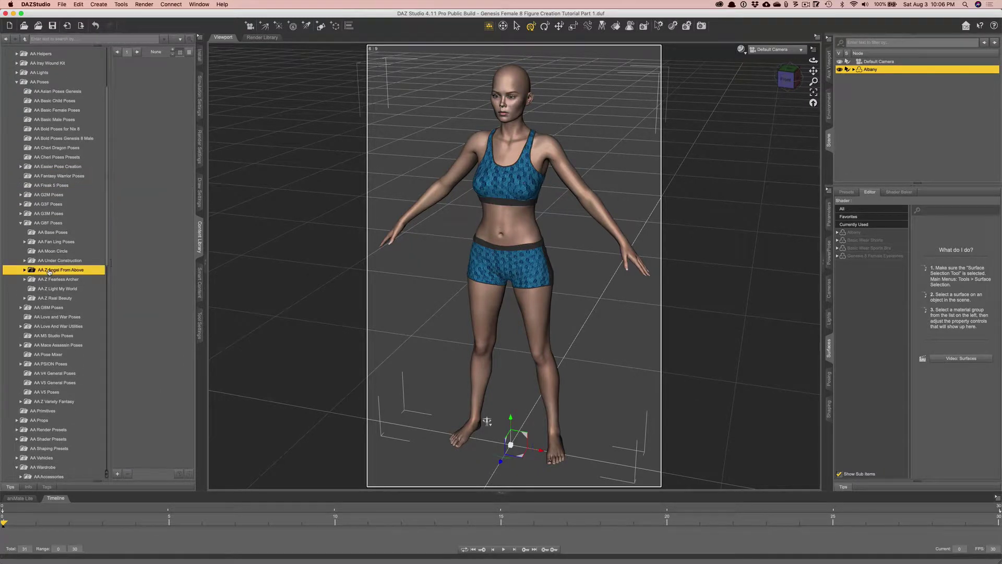
{"action": "left_click", "coordinate": [24, 270]}
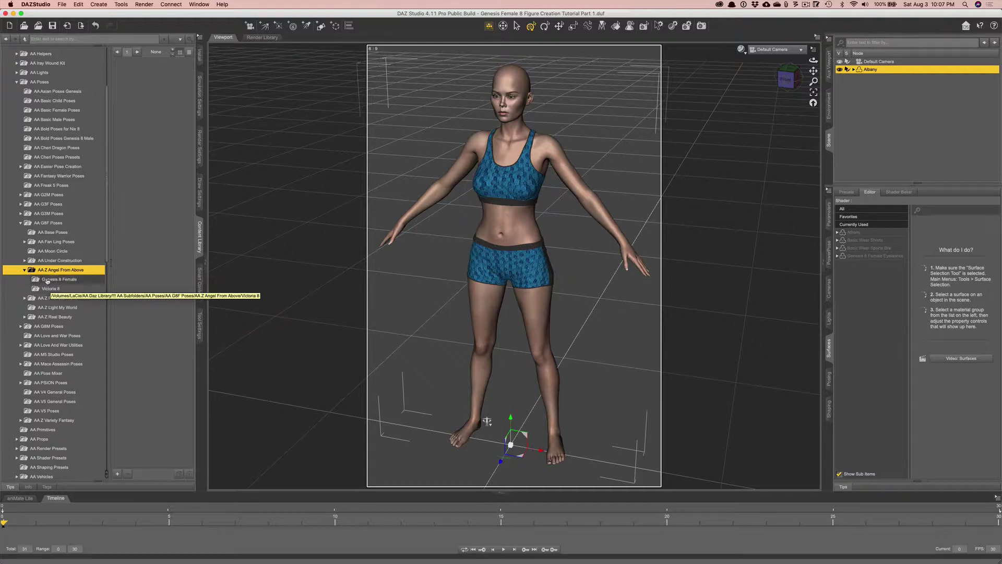
- Apply the ZAFA 22 Genesis 8 Female Mirror pose to Albany and orbit to a frontal view
{"action": "left_click", "coordinate": [47, 279]}
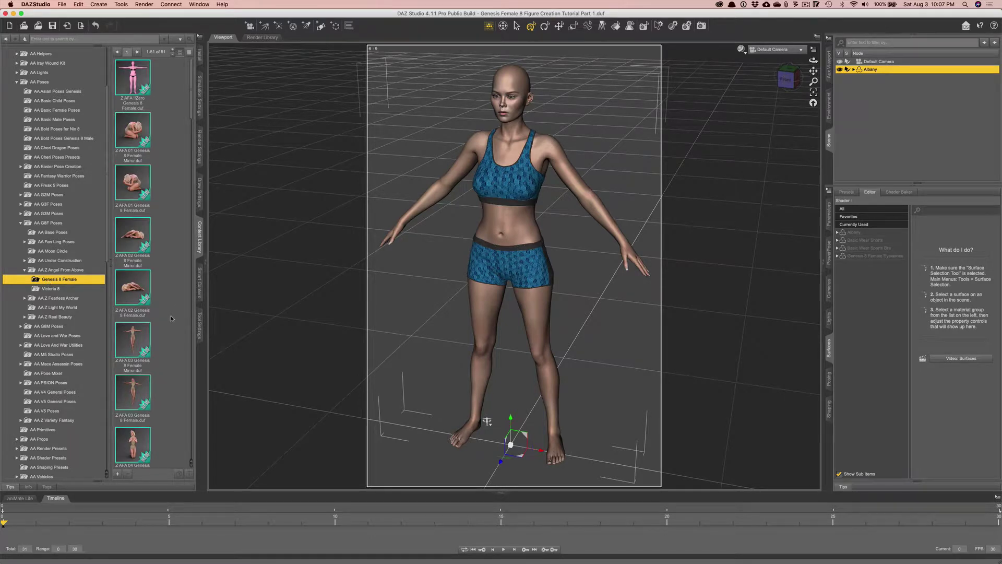
{"action": "scroll", "coordinate": [157, 334], "scroll_direction": "down", "scroll_amount": 15}
{"action": "left_click", "coordinate": [128, 352]}
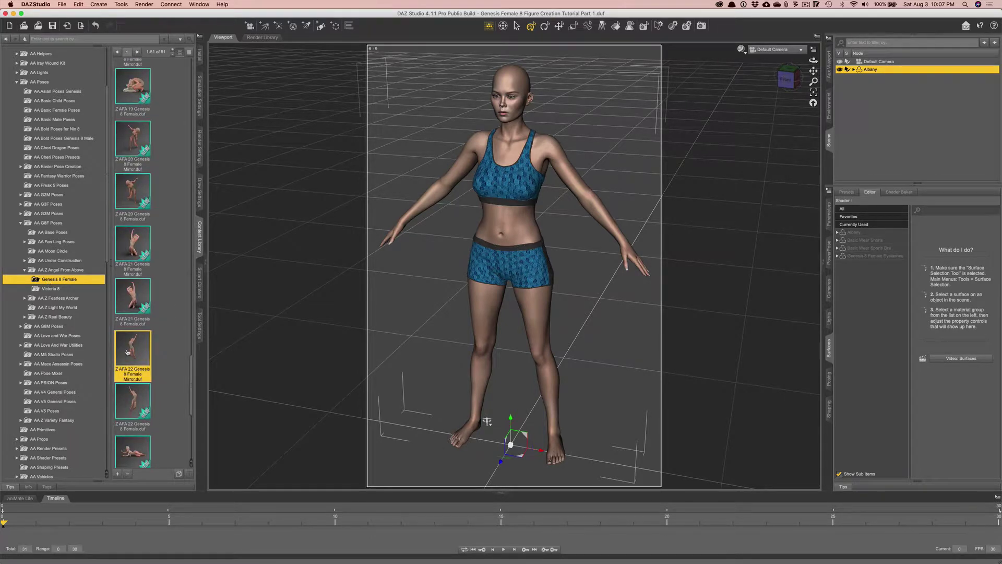
{"action": "double_click", "coordinate": [127, 353]}
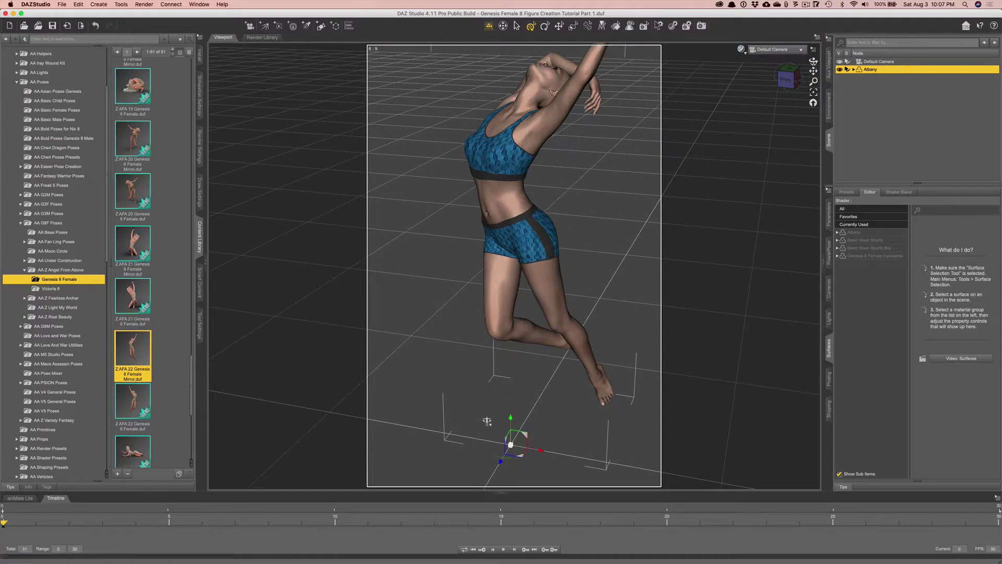
{"action": "left_click_drag", "start_coordinate": [814, 61], "coordinate": [819, 88]}
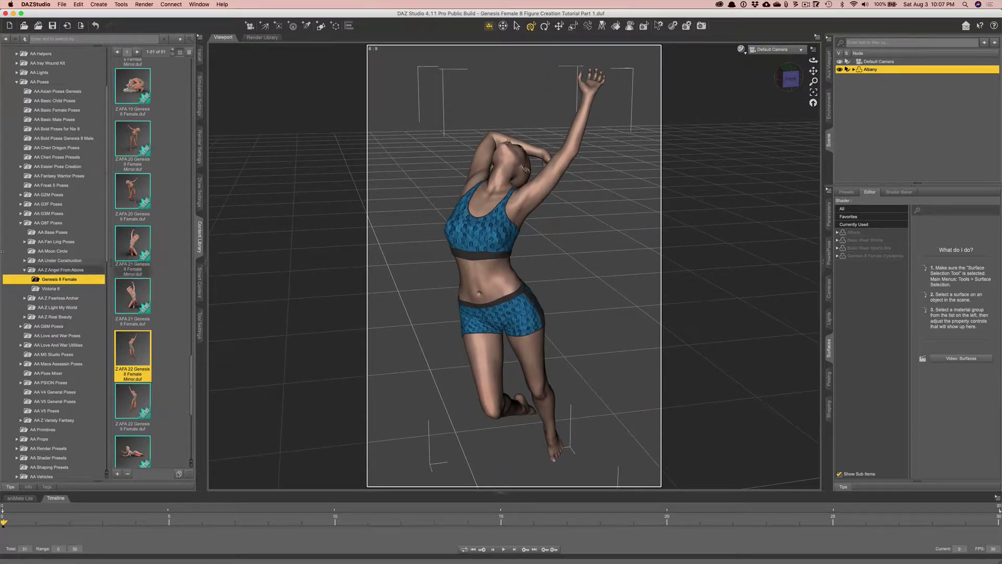
{"action": "left_click", "coordinate": [21, 224]}
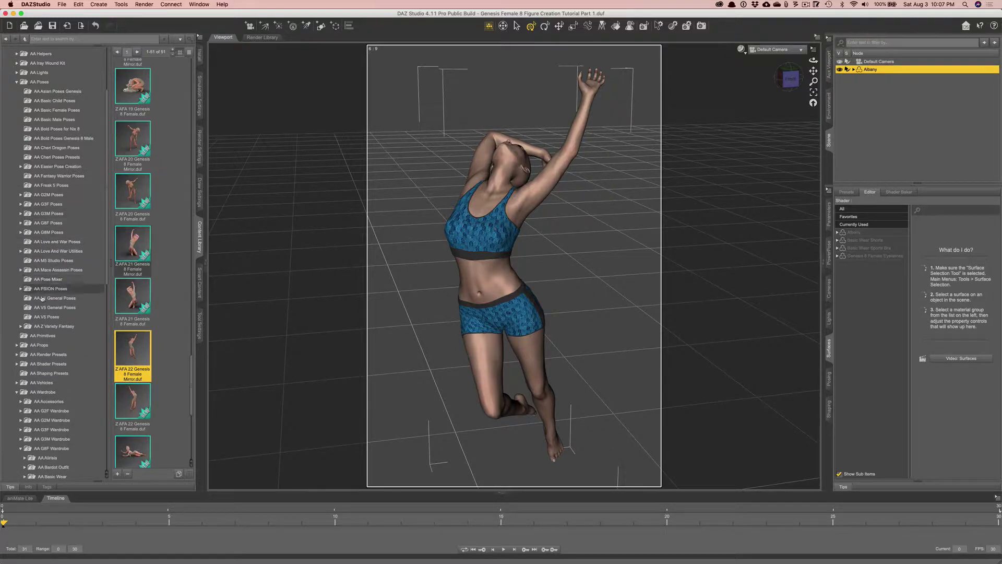
- Collapse AA Poses and browse AA G8F Wardrobe to the AA Pastel Goth Outfit items
{"action": "left_click", "coordinate": [16, 82]}
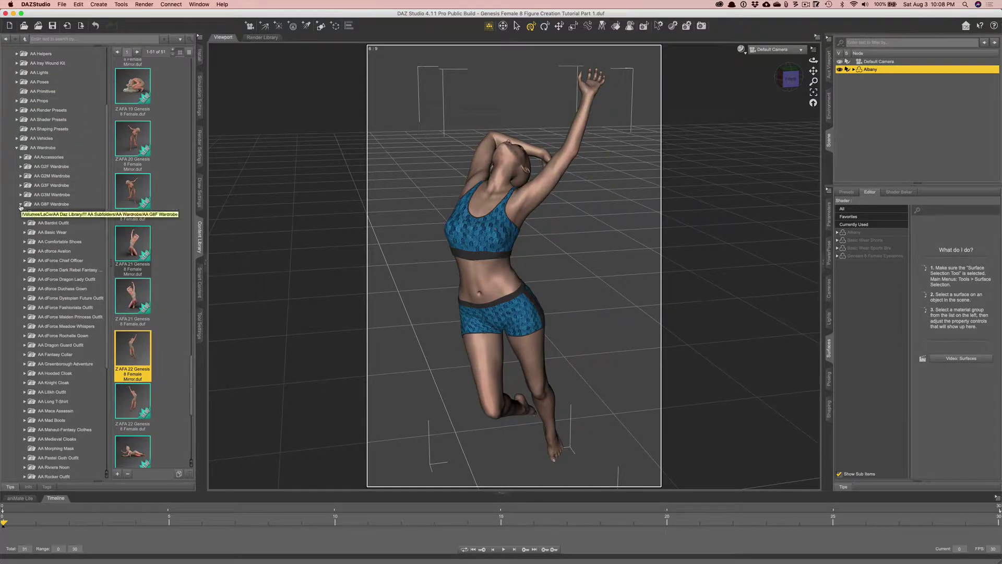
{"action": "left_click", "coordinate": [53, 205]}
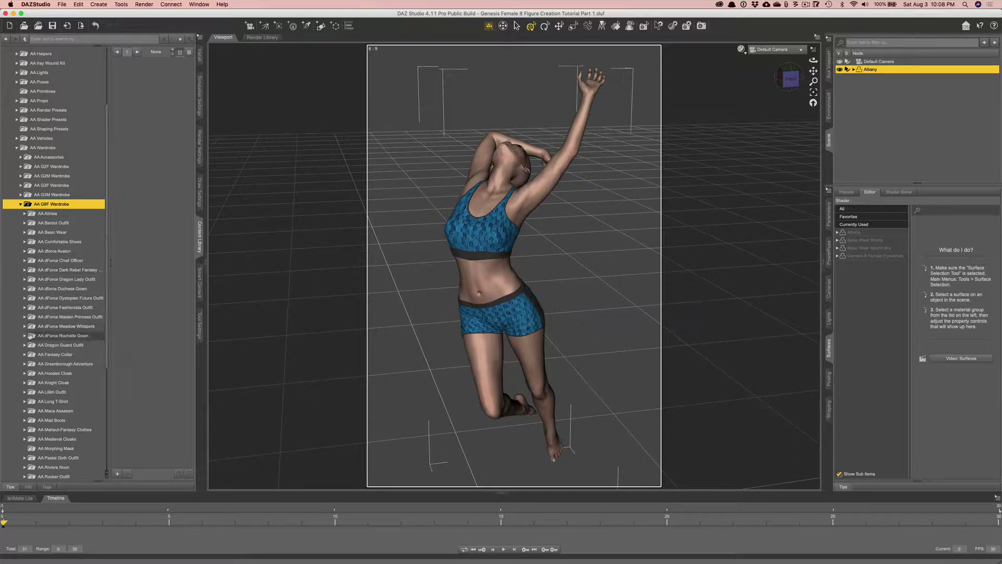
{"action": "left_click", "coordinate": [48, 365]}
{"action": "left_click", "coordinate": [48, 336]}
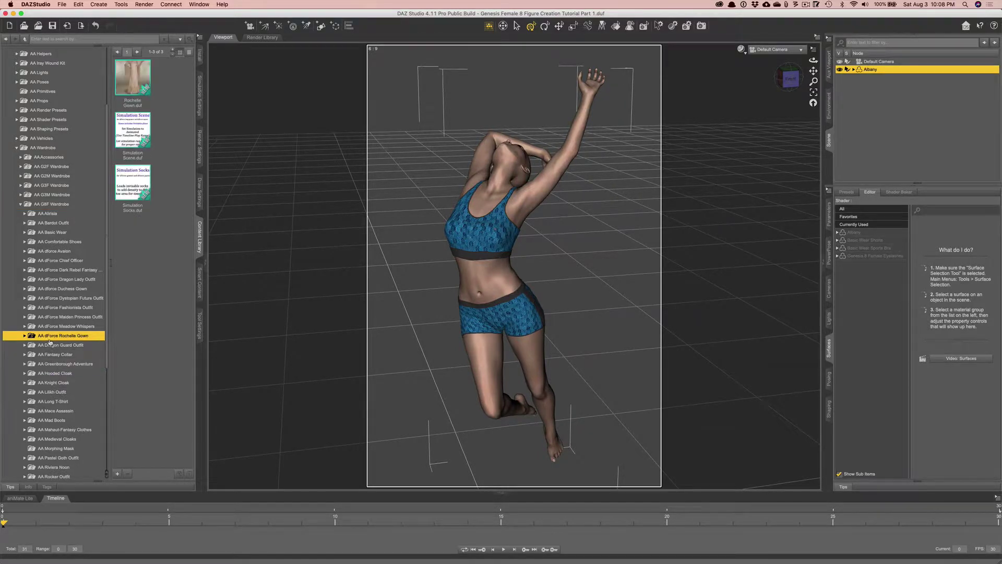
{"action": "left_click", "coordinate": [57, 326]}
{"action": "scroll", "coordinate": [58, 365], "scroll_direction": "down", "scroll_amount": 3}
{"action": "left_click", "coordinate": [57, 370]}
- Apply Pastel Goth - !Outfit.duf to Albany and expand the People collection
{"action": "left_click", "coordinate": [130, 83]}
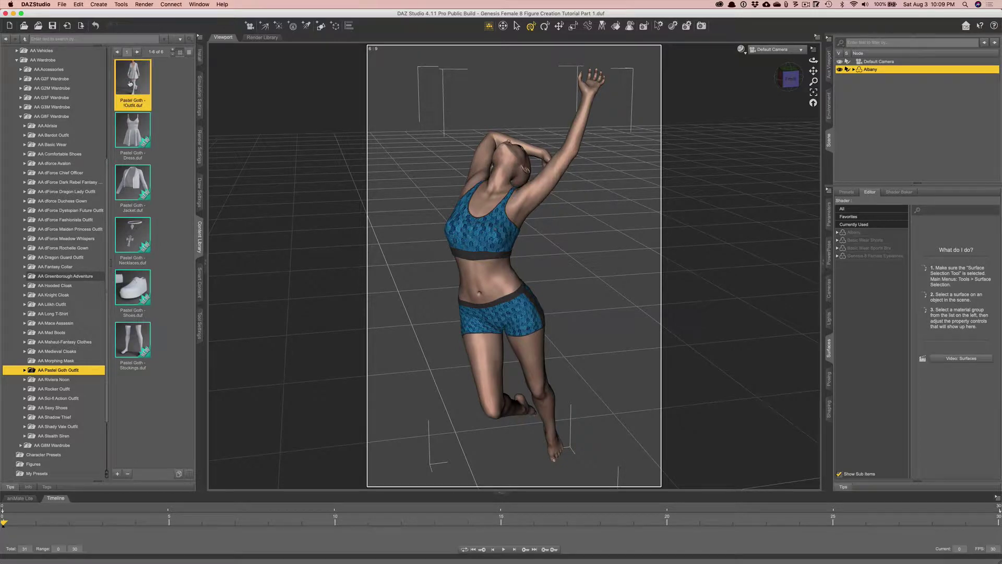
{"action": "scroll", "coordinate": [58, 314], "scroll_direction": "down", "scroll_amount": 10}
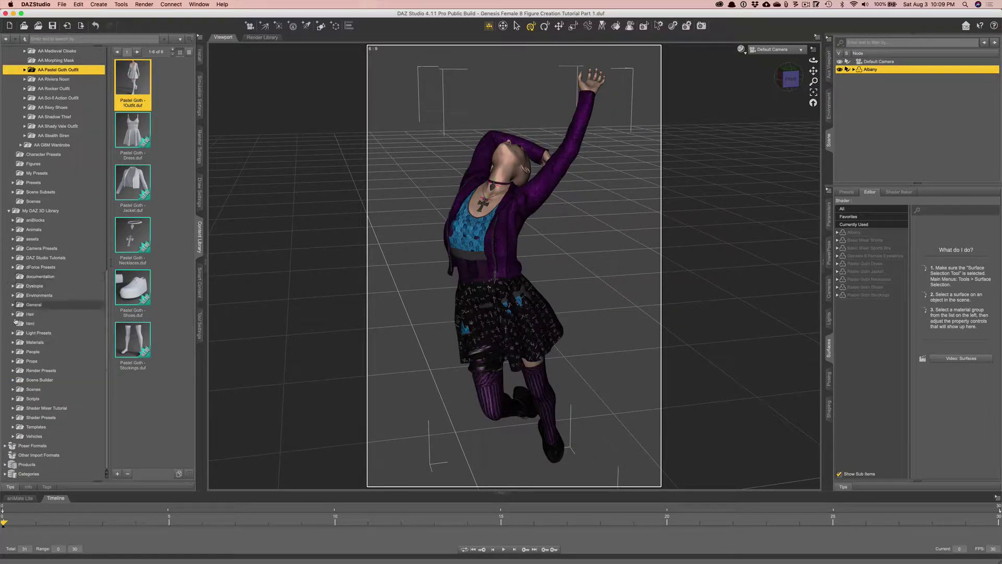
{"action": "left_click", "coordinate": [13, 352]}
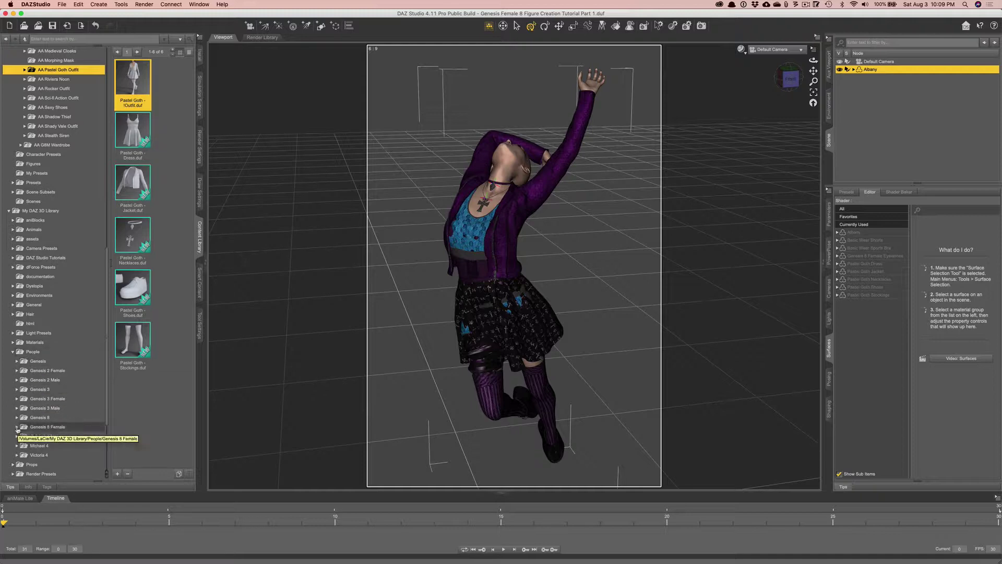
{"action": "left_click", "coordinate": [17, 427]}
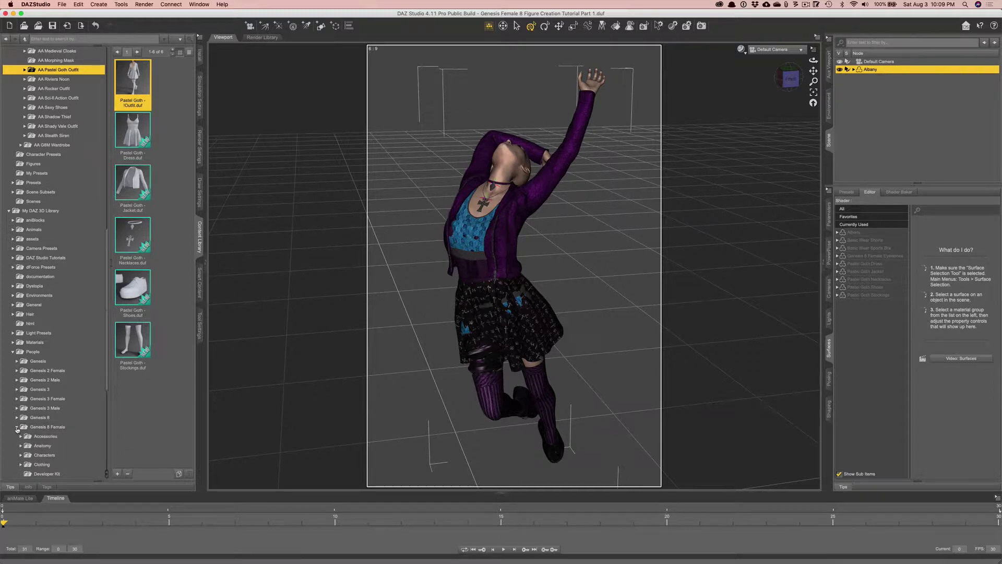
{"action": "scroll", "coordinate": [17, 430], "scroll_direction": "down", "scroll_amount": 5}
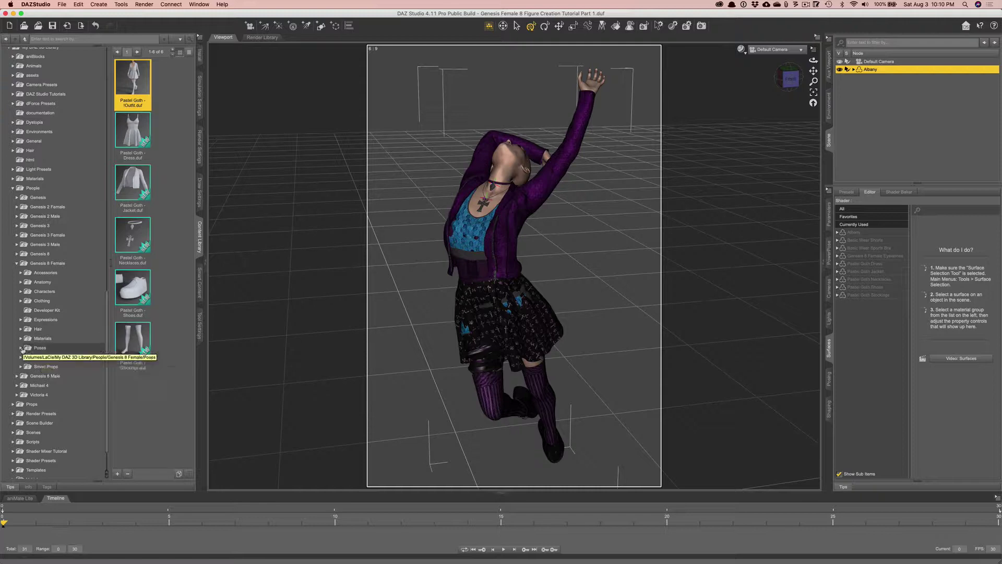
{"action": "scroll", "coordinate": [22, 350], "scroll_direction": "up", "scroll_amount": 6}
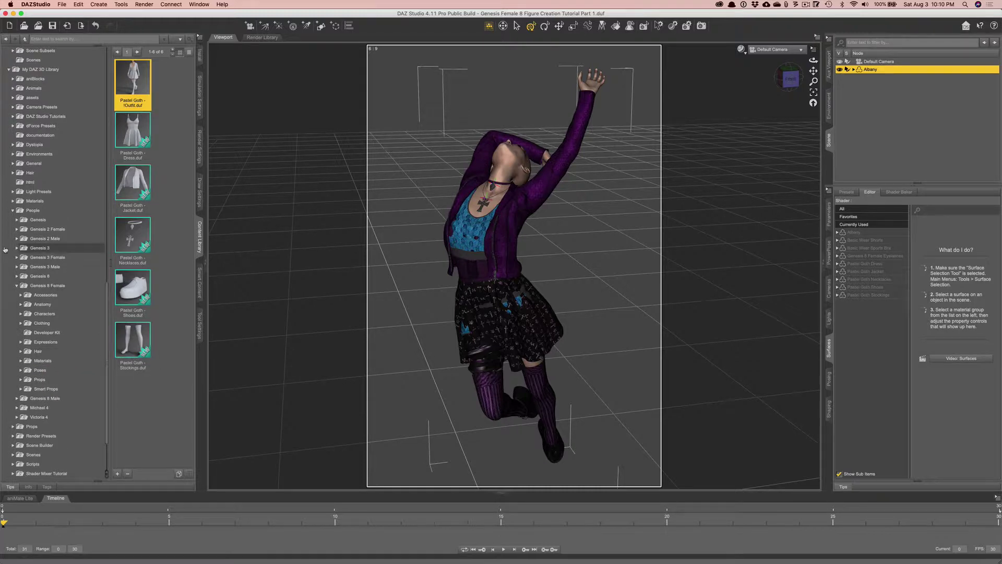
{"action": "left_click", "coordinate": [10, 211]}
{"action": "left_click", "coordinate": [11, 211]}
{"action": "scroll", "coordinate": [12, 211], "scroll_direction": "up", "scroll_amount": 10}
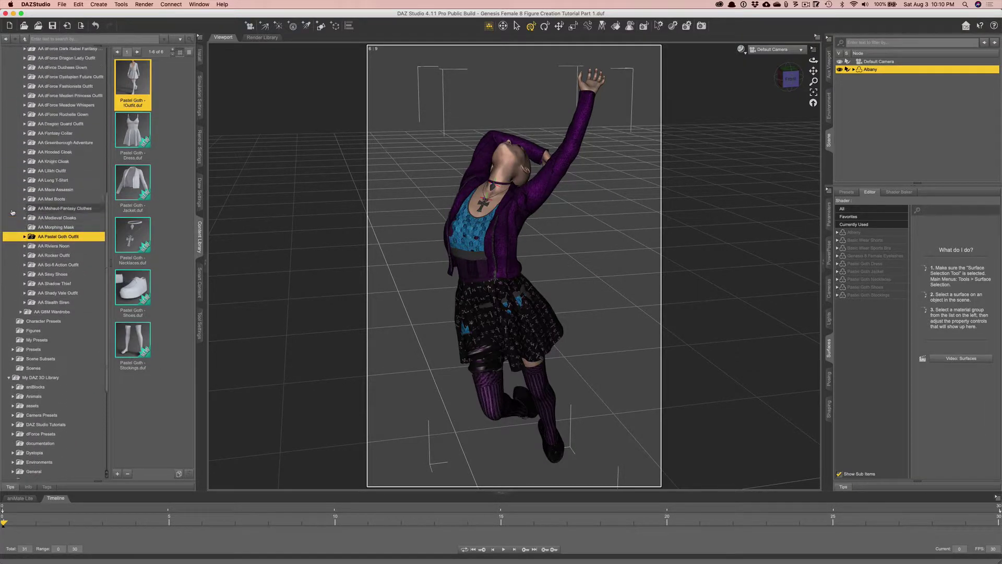
{"action": "scroll", "coordinate": [13, 213], "scroll_direction": "down", "scroll_amount": 2}
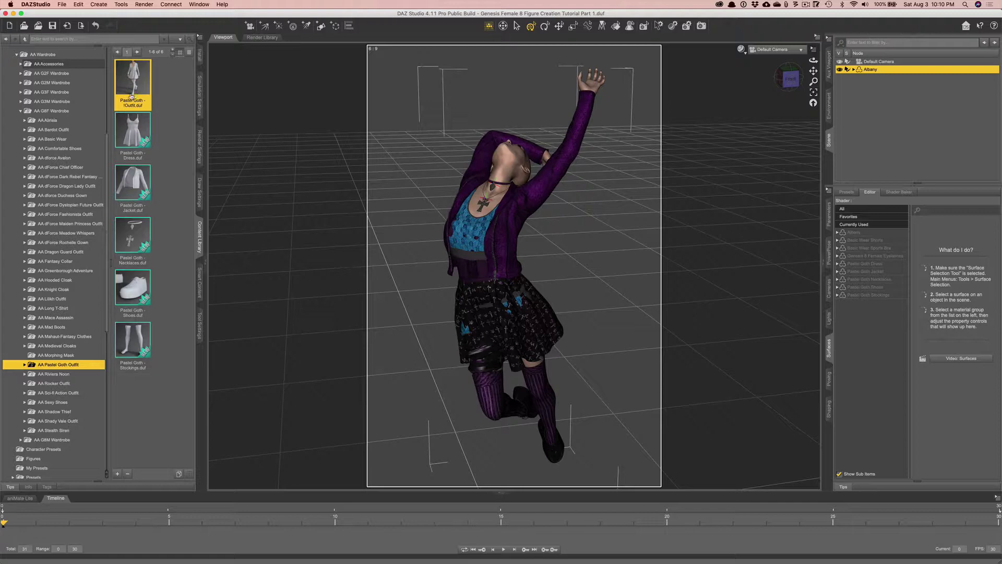
- Expand AA Pastel Goth Outfit and show its Materials presets, such as Jacket and Skirt Purple
{"action": "mouse_move", "coordinate": [131, 97]}
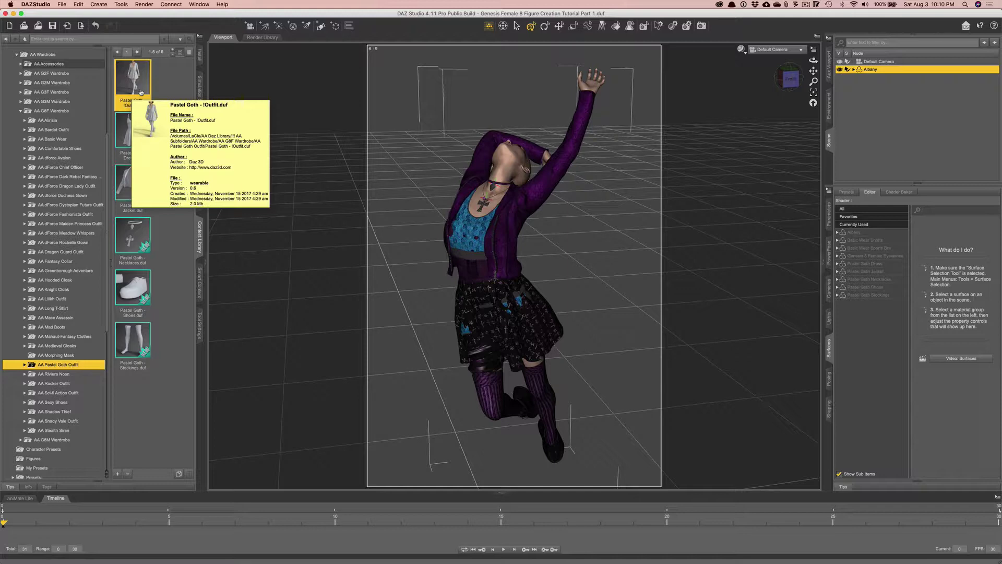
{"action": "left_click", "coordinate": [27, 365]}
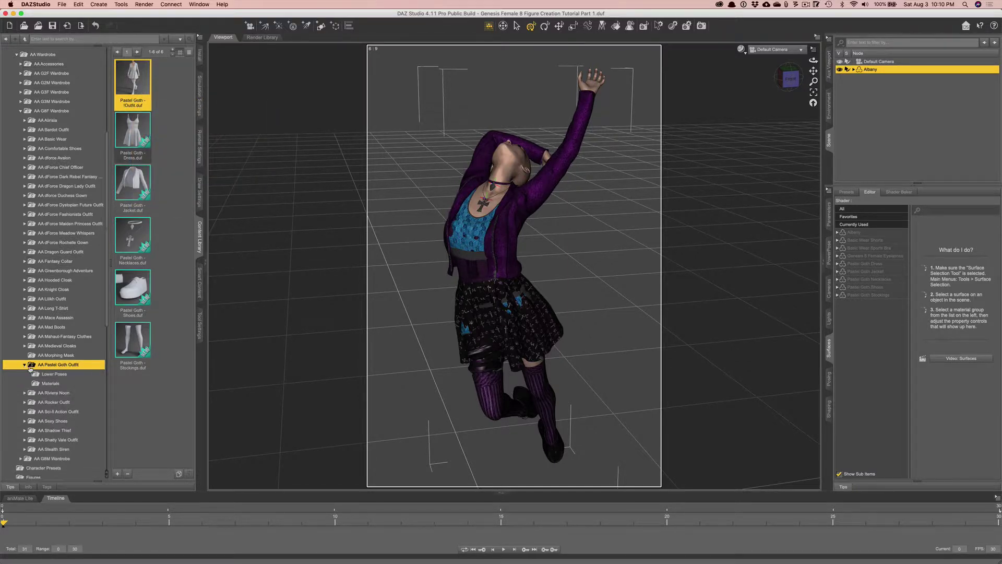
{"action": "left_click", "coordinate": [52, 384]}
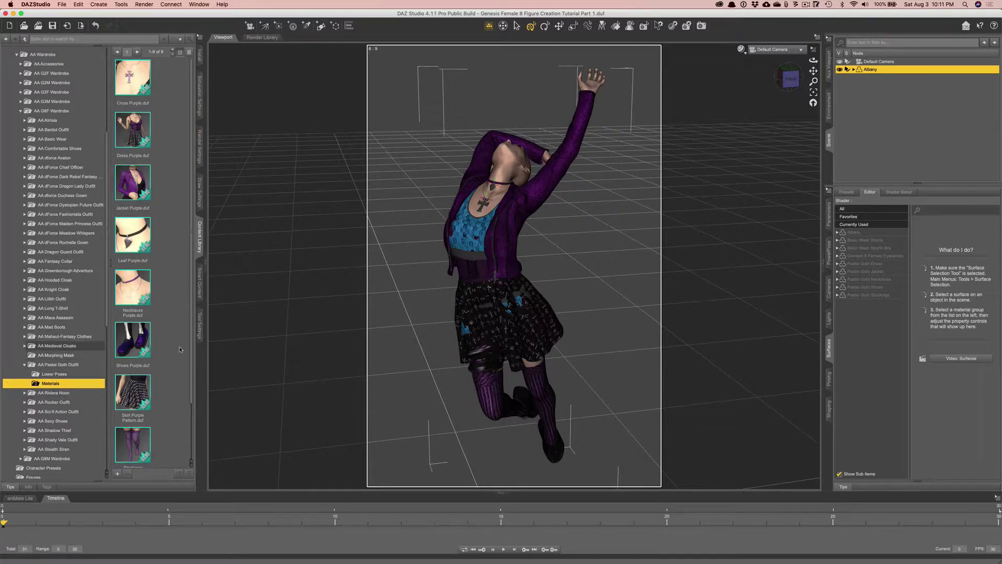
- Delete the Basic Wear Shorts and Basic Wear Sports Bra from Albany in the Scene pane
{"action": "left_click", "coordinate": [854, 70]}
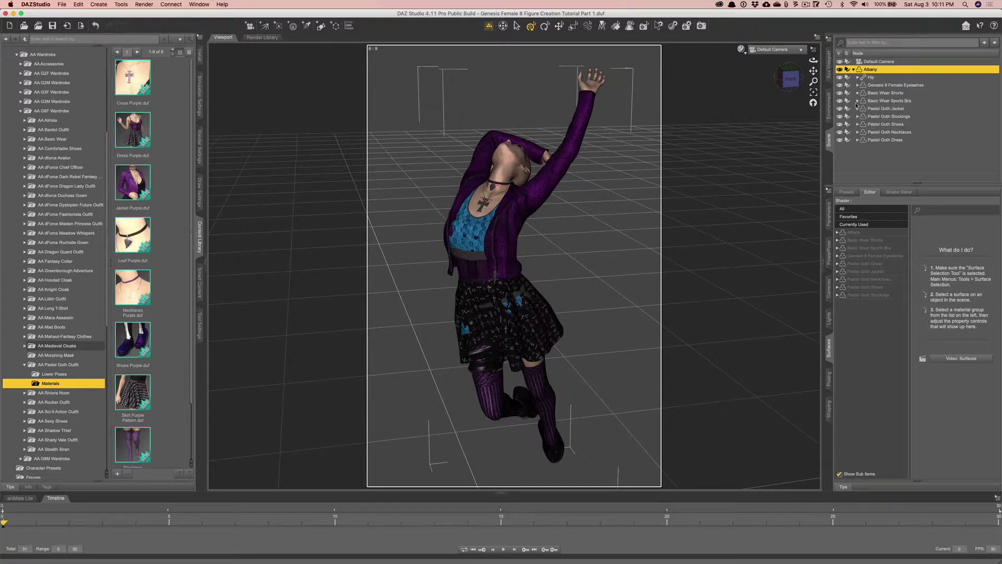
{"action": "left_click", "coordinate": [879, 94]}
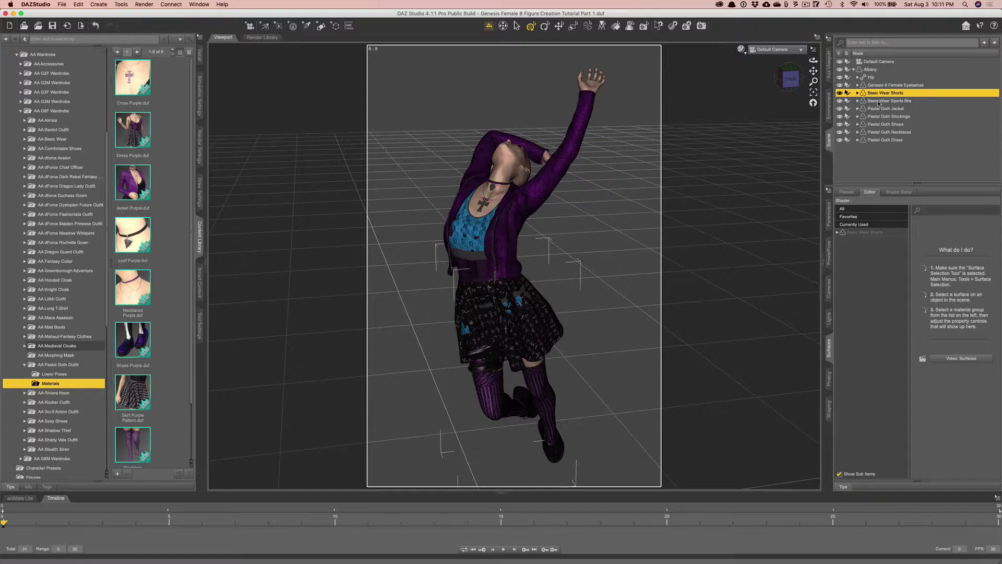
{"action": "left_click", "coordinate": [879, 101], "text": "ctrl"}
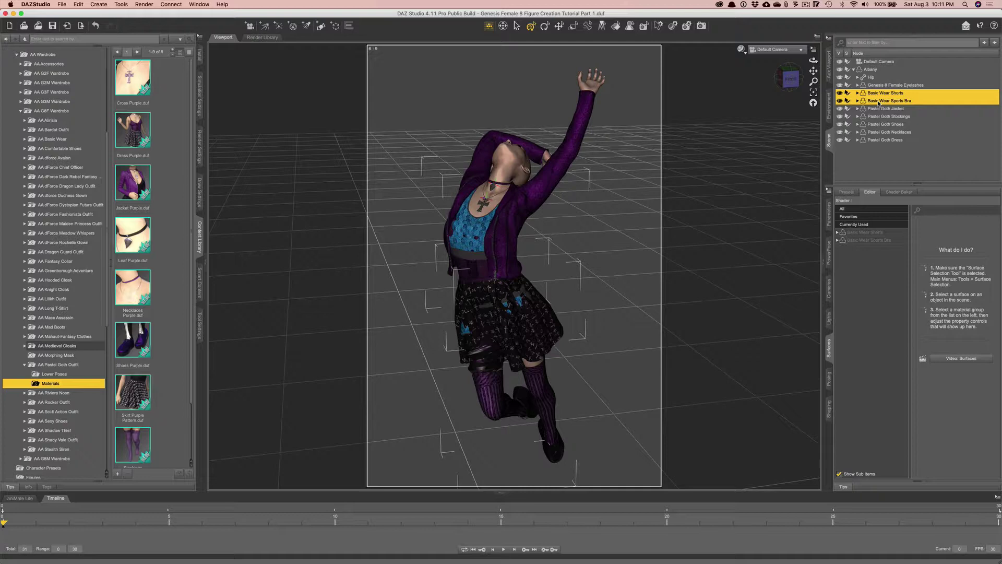
{"action": "right_click", "coordinate": [877, 102]}
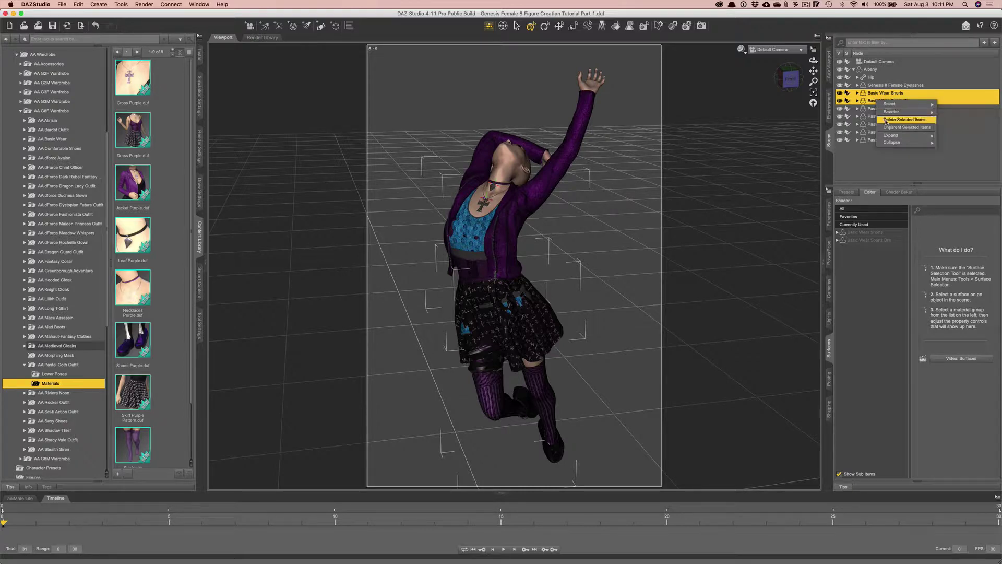
{"action": "left_click", "coordinate": [909, 120]}
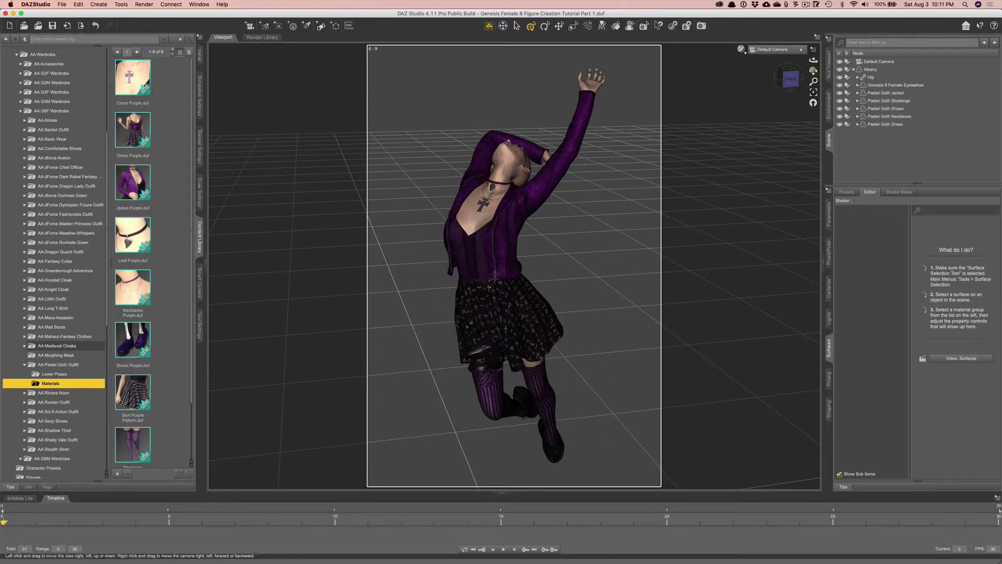
- Zoom in on the skirt, select the Pastel Goth Dress root, and show its Posing rotation controls
{"action": "left_click_drag", "start_coordinate": [814, 60], "coordinate": [908, 63]}
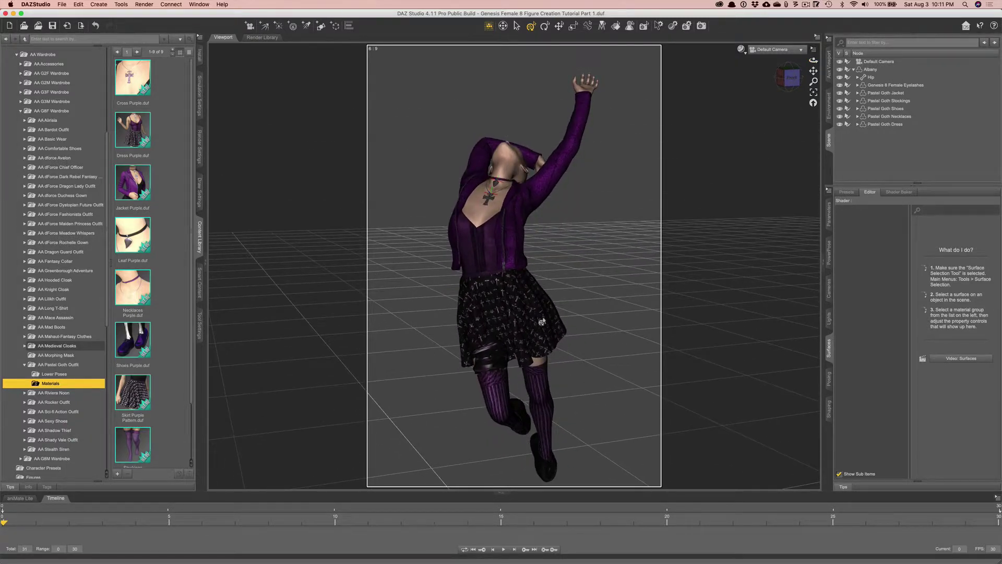
{"action": "scroll", "coordinate": [523, 353], "scroll_direction": "up", "scroll_amount": 3}
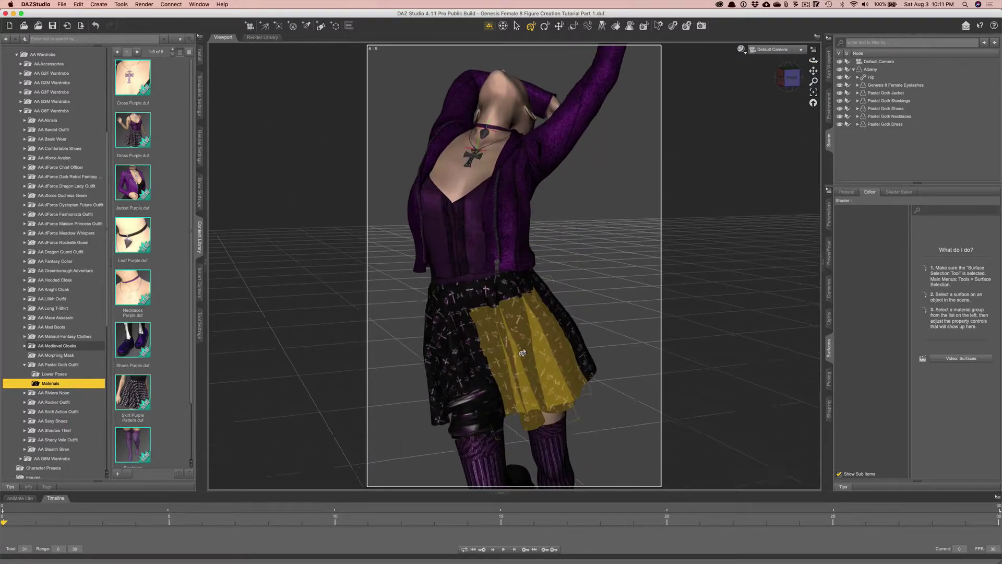
{"action": "scroll", "coordinate": [522, 353], "scroll_direction": "up", "scroll_amount": 4}
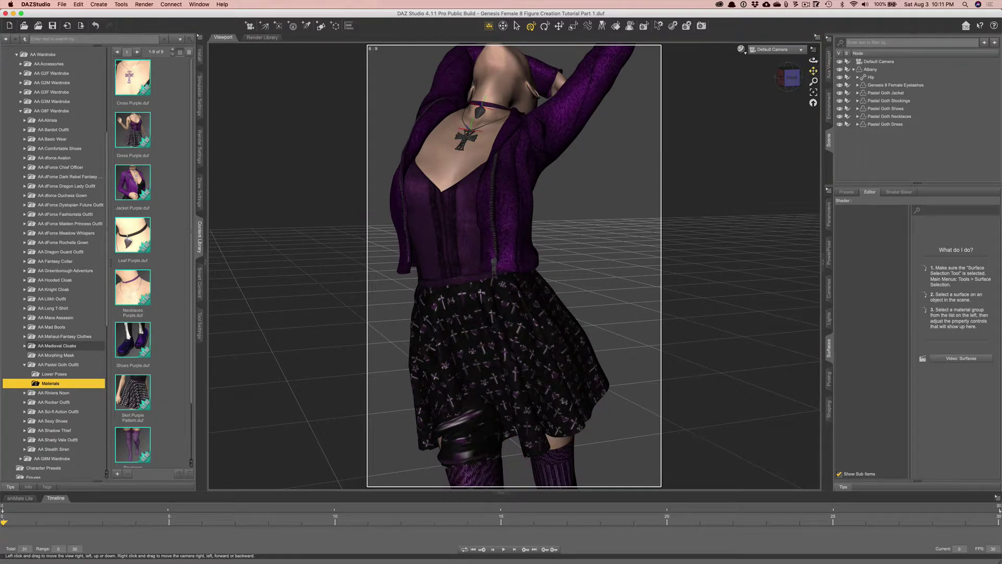
{"action": "left_click_drag", "start_coordinate": [813, 71], "coordinate": [813, 98]}
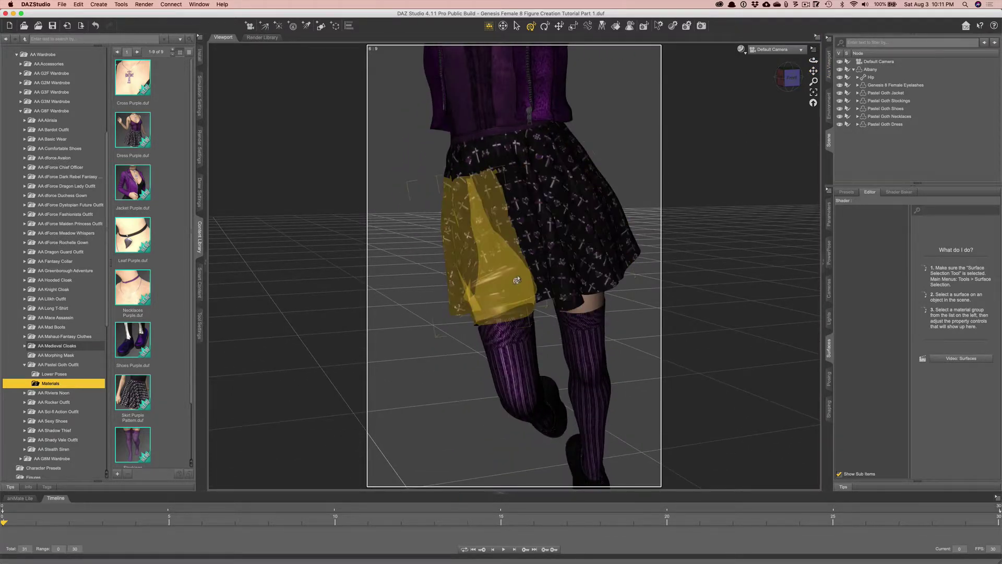
{"action": "left_click", "coordinate": [485, 249]}
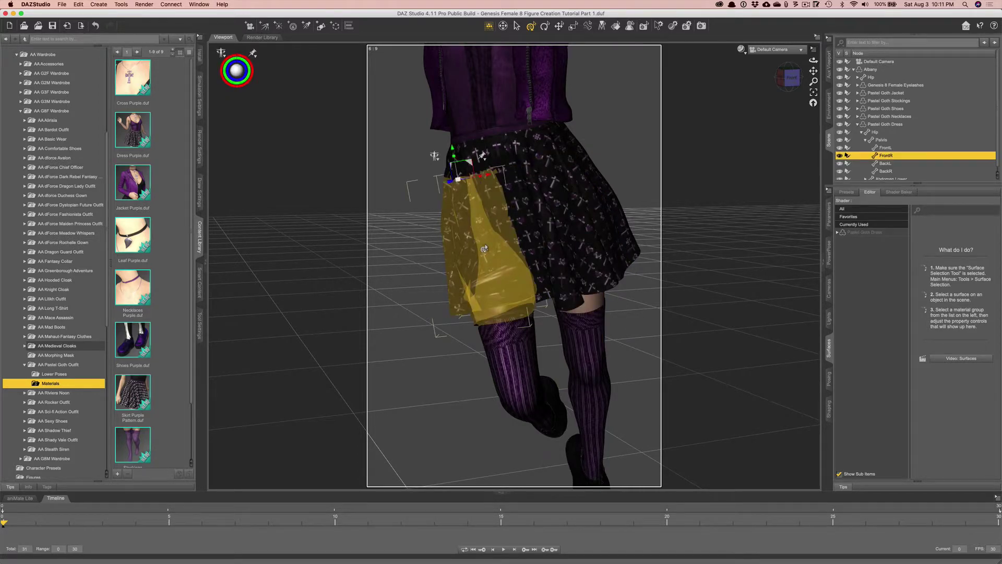
{"action": "left_click", "coordinate": [863, 134]}
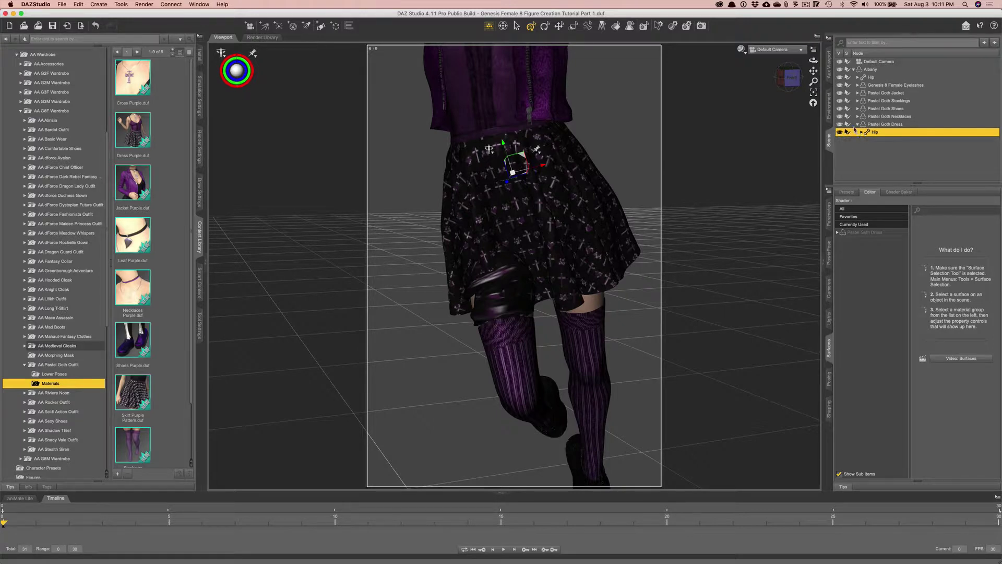
{"action": "left_click", "coordinate": [878, 125]}
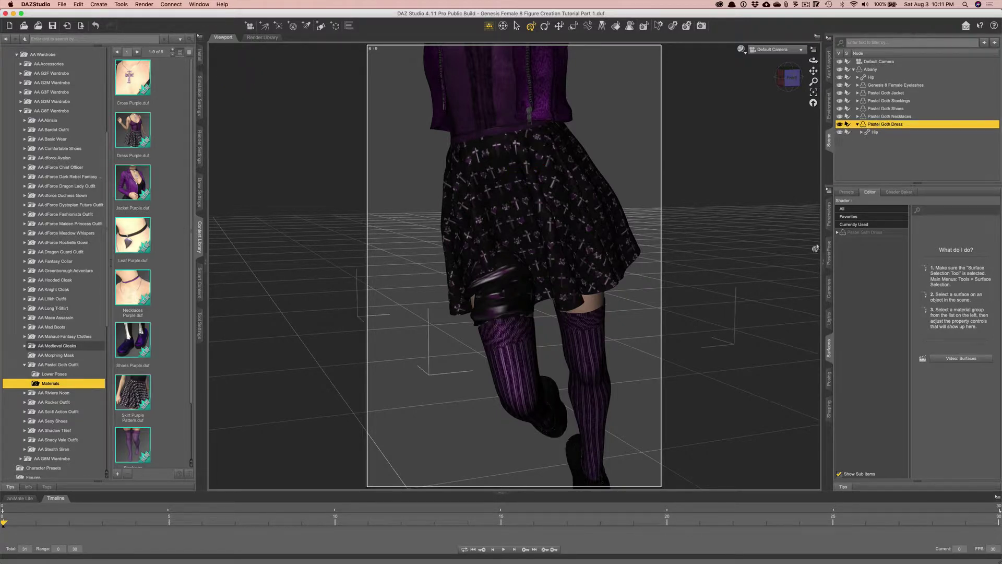
{"action": "left_click", "coordinate": [830, 381]}
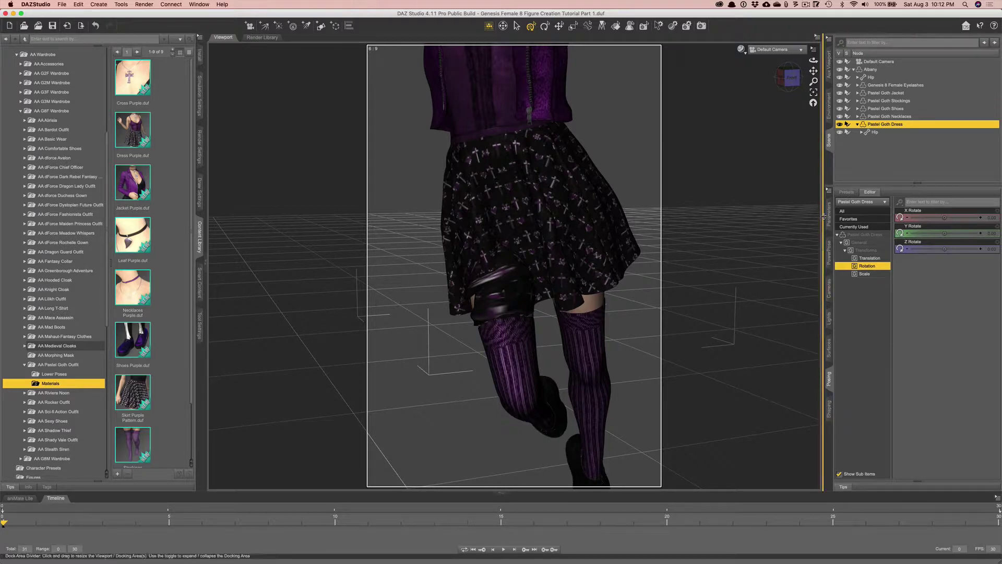
- Show the Pastel Goth Dress's Drape Morphs list in the Shaping pane
{"action": "left_click", "coordinate": [829, 409]}
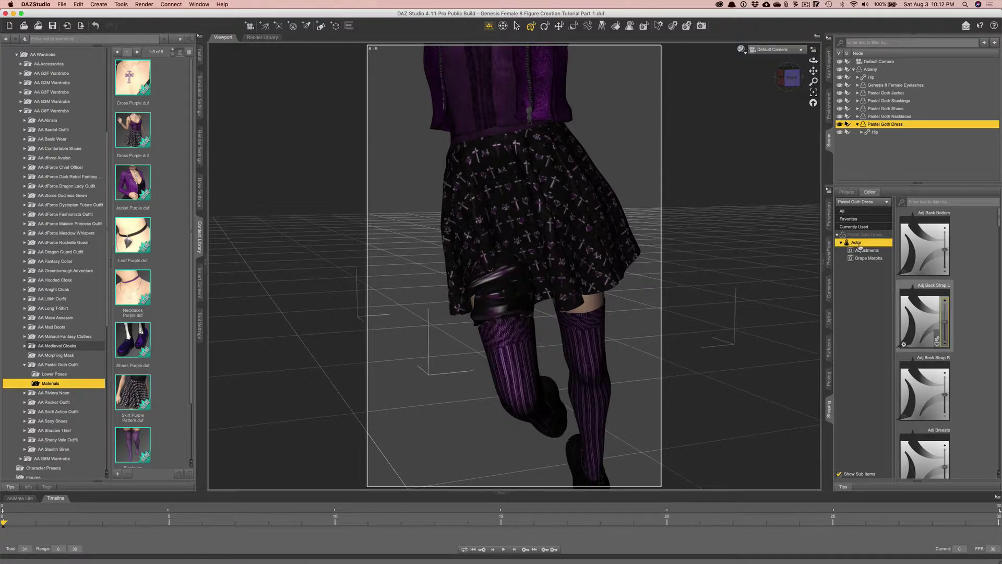
{"action": "left_click", "coordinate": [868, 259]}
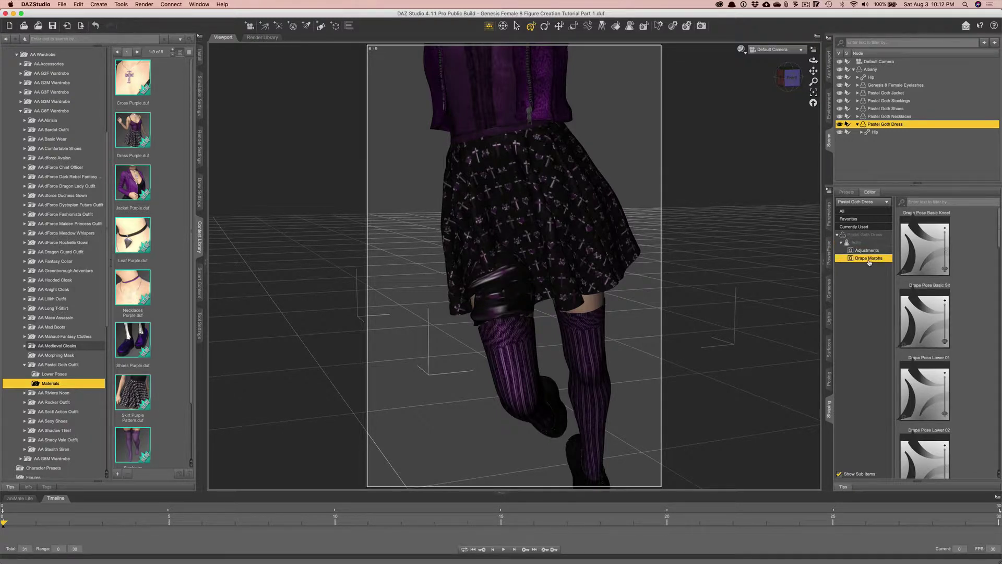
{"action": "left_click", "coordinate": [868, 250]}
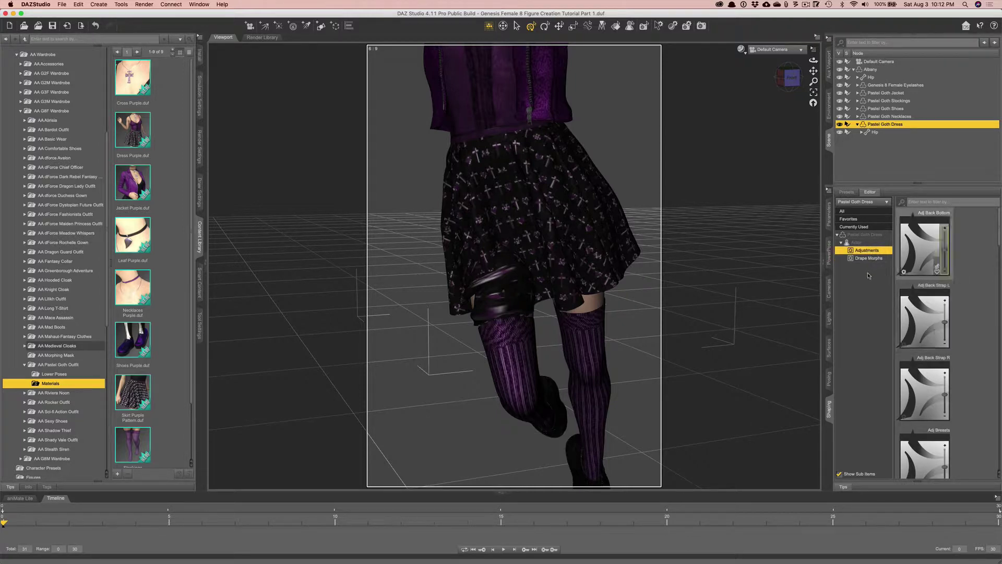
{"action": "left_click", "coordinate": [865, 260]}
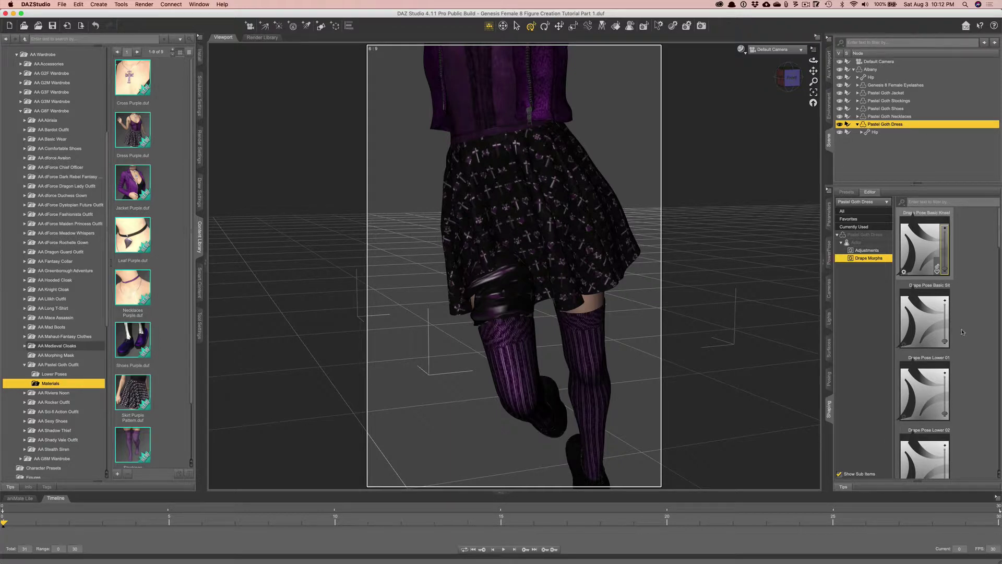
- Try the Drape Pose Lower 03 slider on the skirt and undo the change
{"action": "scroll", "coordinate": [963, 331], "scroll_direction": "down", "scroll_amount": 3}
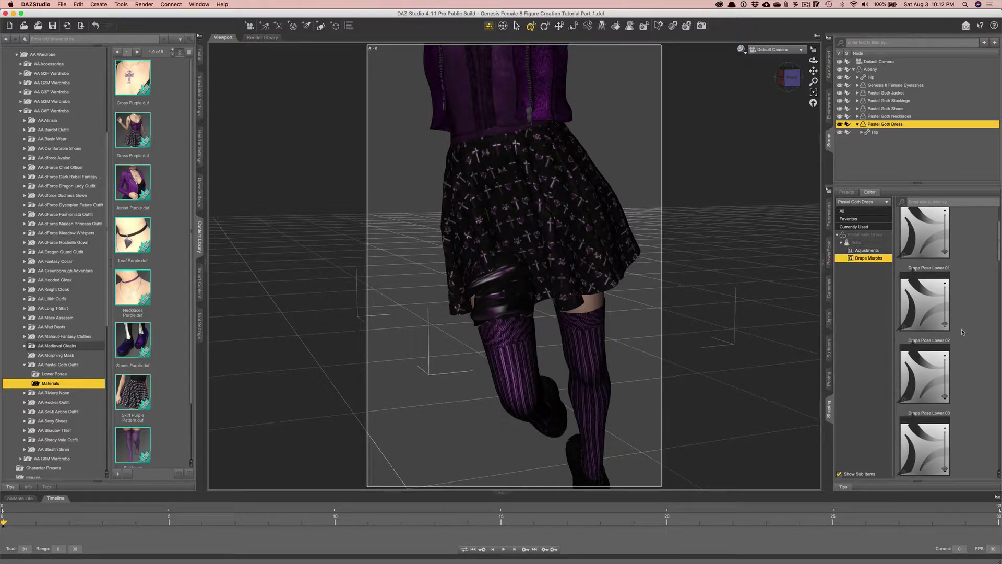
{"action": "scroll", "coordinate": [962, 328], "scroll_direction": "down", "scroll_amount": 3}
{"action": "left_click_drag", "start_coordinate": [943, 403], "coordinate": [929, 309]}
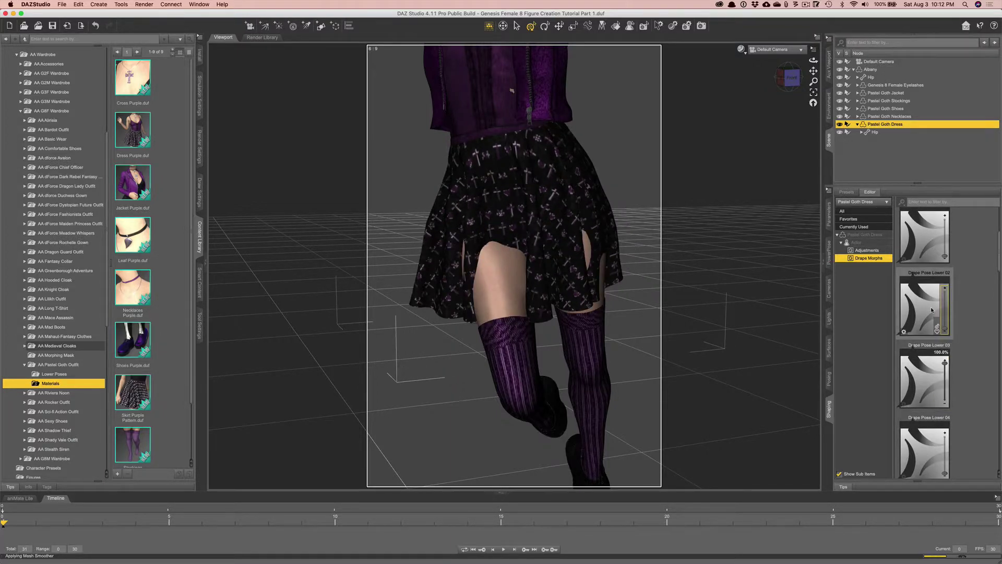
{"action": "key", "text": "super+z"}
{"action": "scroll", "coordinate": [972, 392], "scroll_direction": "up", "scroll_amount": 3}
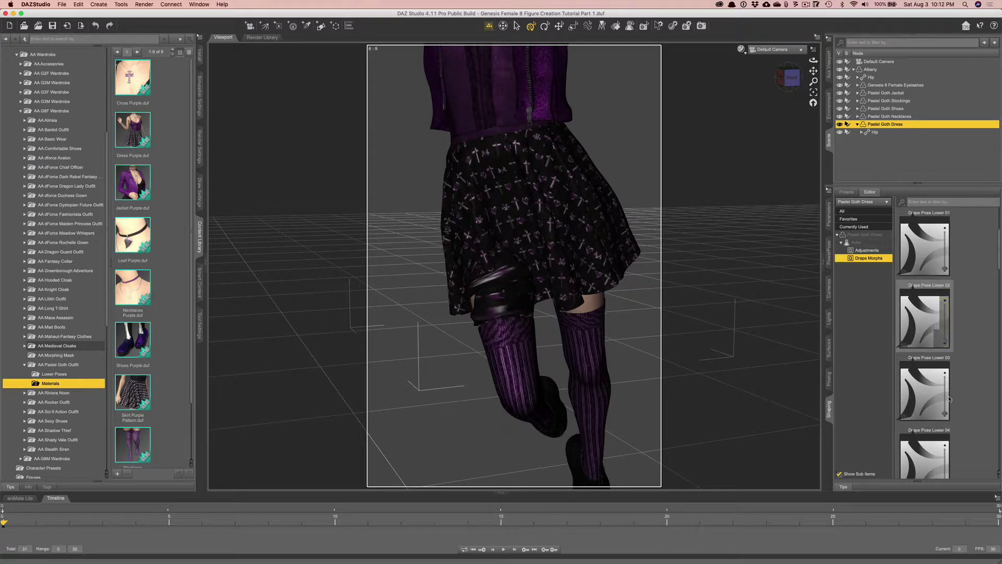
{"action": "left_click_drag", "start_coordinate": [943, 412], "coordinate": [953, 424]}
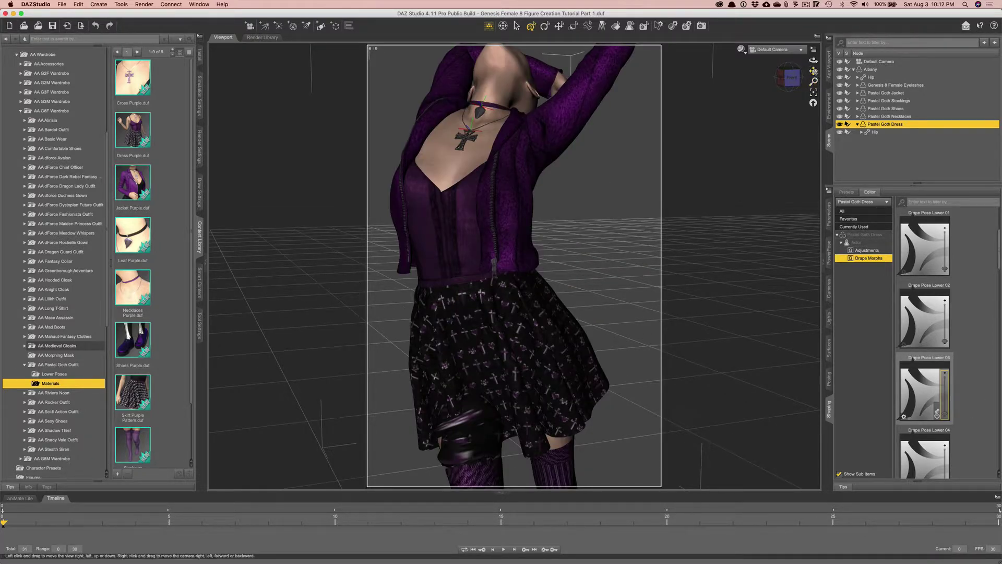
- Preview Drape Pose Lower 07 at 100% on the skirt, then undo it
{"action": "left_click_drag", "start_coordinate": [813, 70], "coordinate": [814, 141]}
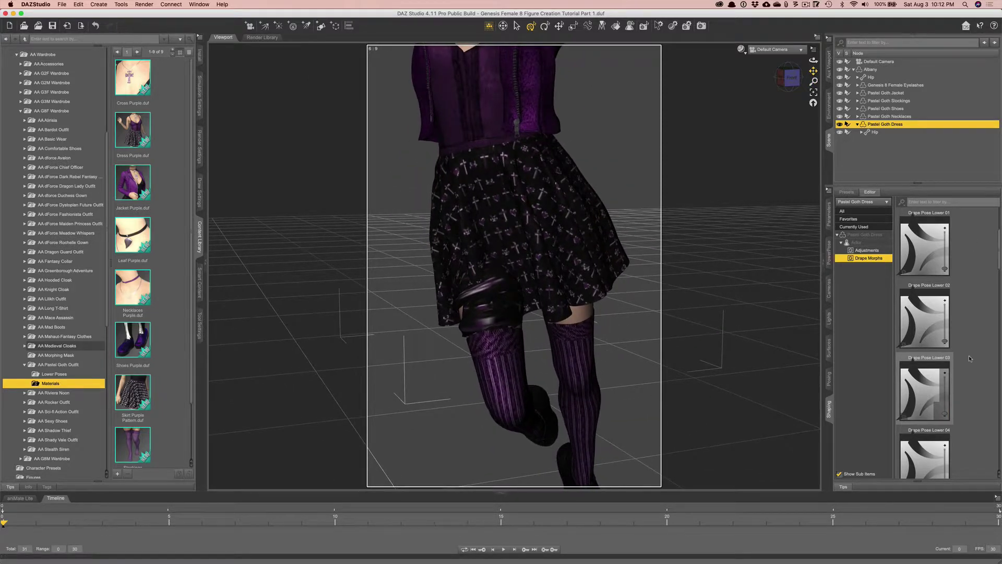
{"action": "scroll", "coordinate": [969, 358], "scroll_direction": "down", "scroll_amount": 5}
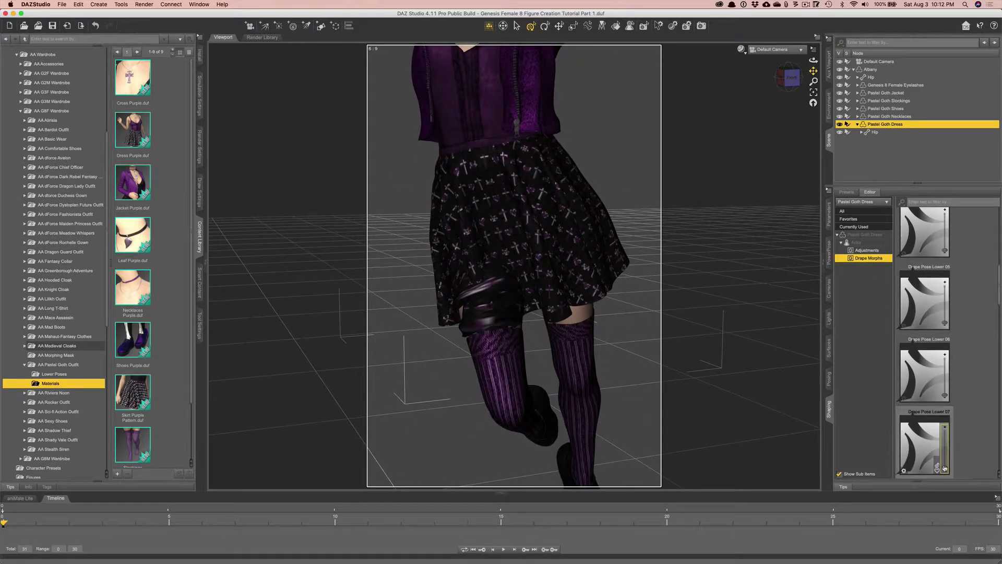
{"action": "left_click_drag", "start_coordinate": [944, 467], "coordinate": [951, 390]}
{"action": "key", "text": "super+z"}
- Set the dress's Adj Skirt Bottom morph to 100% to slit the hem
{"action": "left_click", "coordinate": [863, 251]}
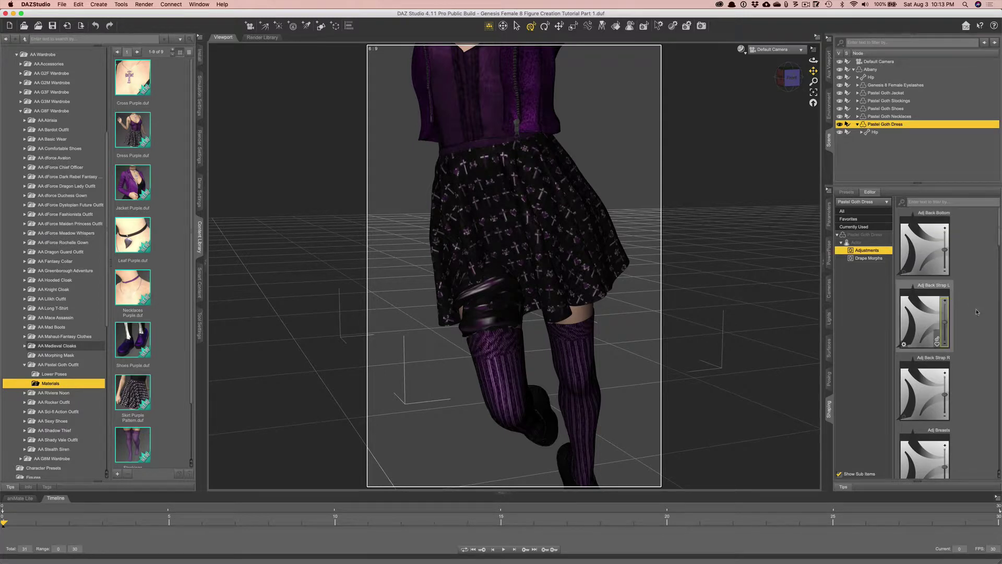
{"action": "scroll", "coordinate": [977, 311], "scroll_direction": "down", "scroll_amount": 5}
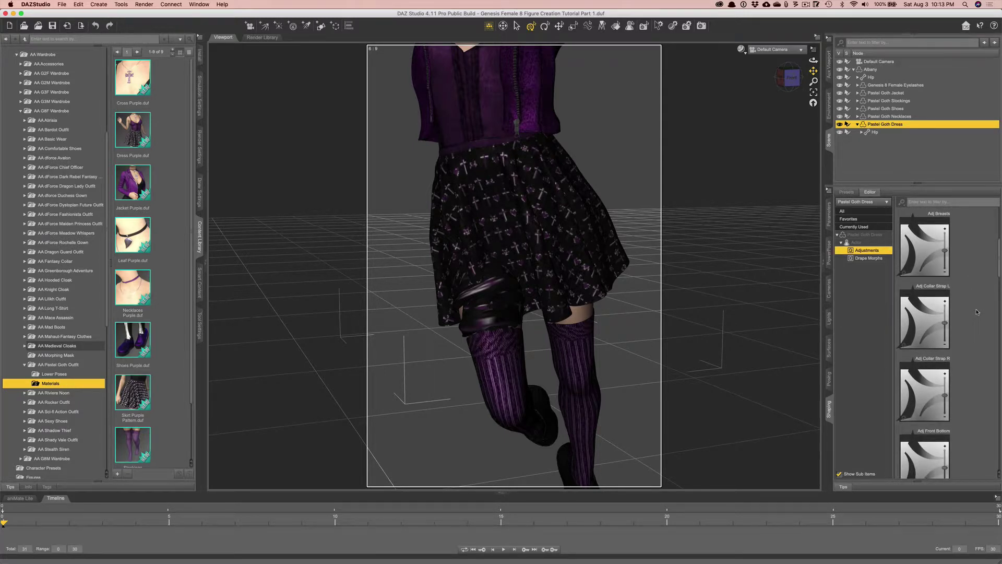
{"action": "scroll", "coordinate": [978, 312], "scroll_direction": "down", "scroll_amount": 3}
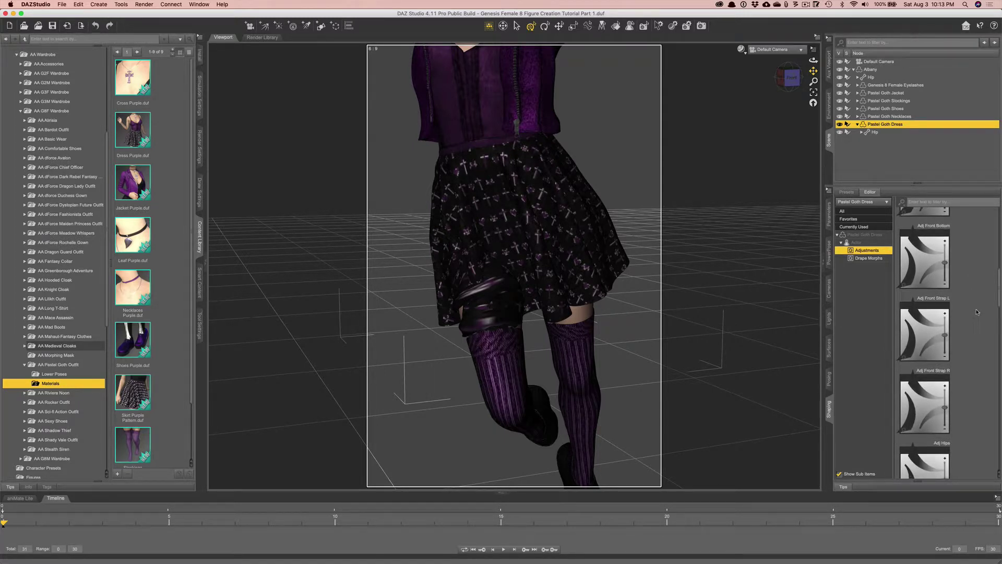
{"action": "scroll", "coordinate": [977, 311], "scroll_direction": "down", "scroll_amount": 3}
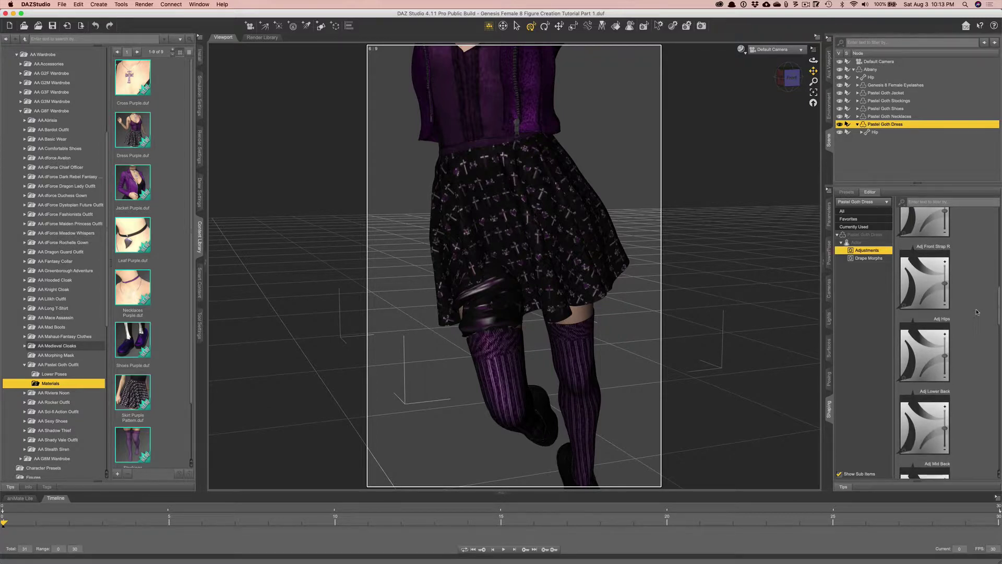
{"action": "scroll", "coordinate": [977, 312], "scroll_direction": "down", "scroll_amount": 2}
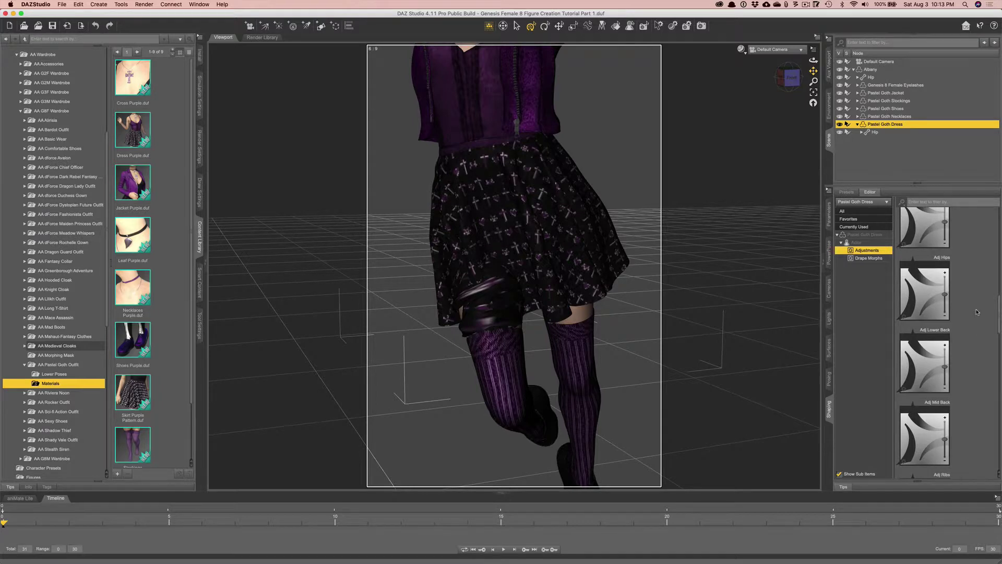
{"action": "scroll", "coordinate": [977, 311], "scroll_direction": "down", "scroll_amount": 2}
{"action": "scroll", "coordinate": [977, 312], "scroll_direction": "down", "scroll_amount": 5}
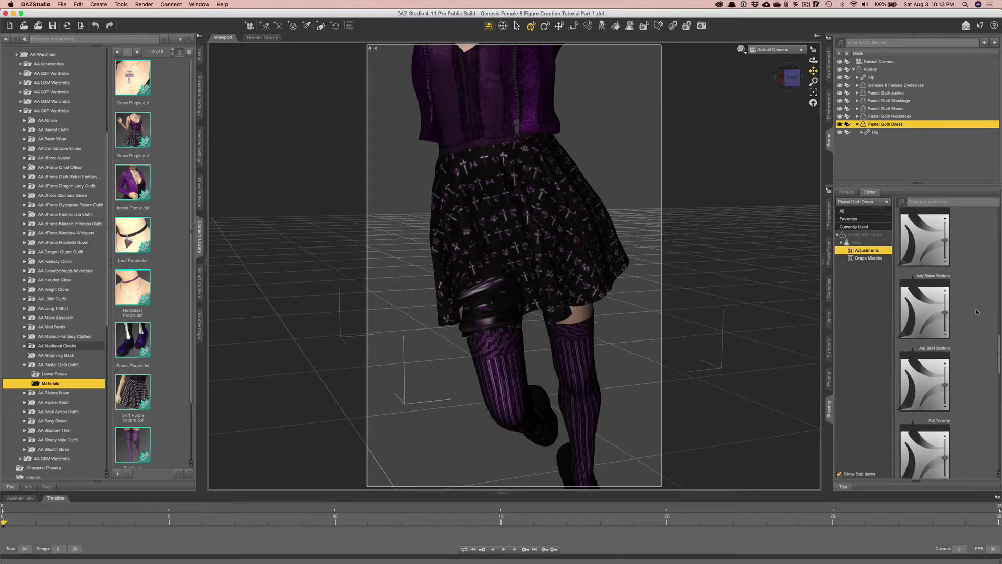
{"action": "scroll", "coordinate": [977, 311], "scroll_direction": "down", "scroll_amount": 3}
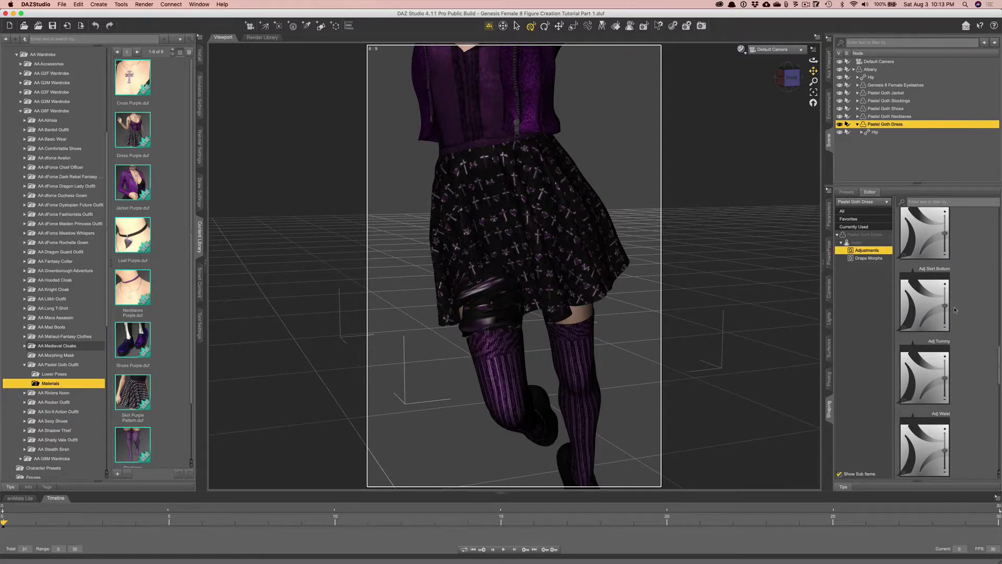
{"action": "left_click_drag", "start_coordinate": [945, 305], "coordinate": [948, 269]}
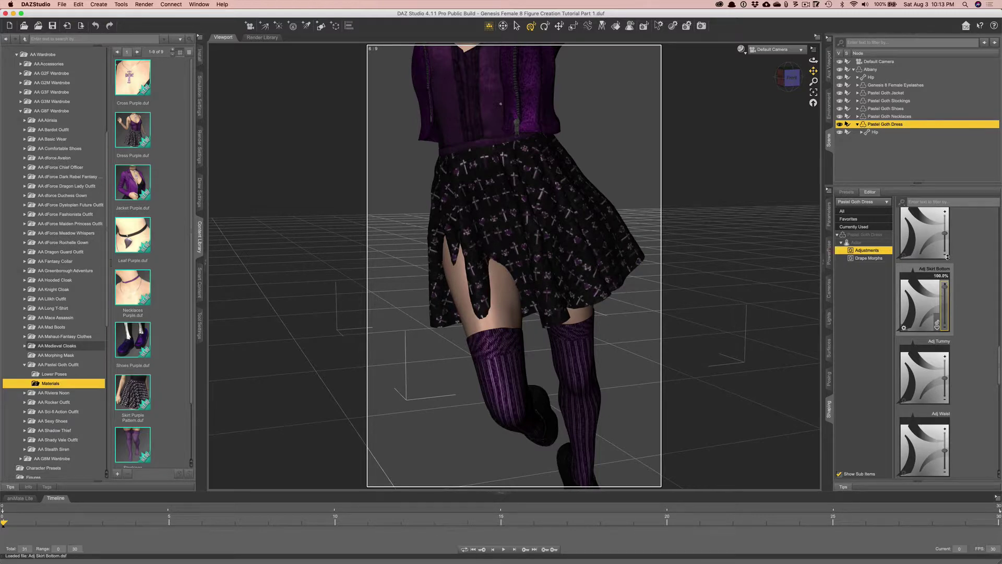
- Set the skirt's Flair to 100% and Pull Out R to about 42.7%
{"action": "scroll", "coordinate": [966, 440], "scroll_direction": "down", "scroll_amount": 2}
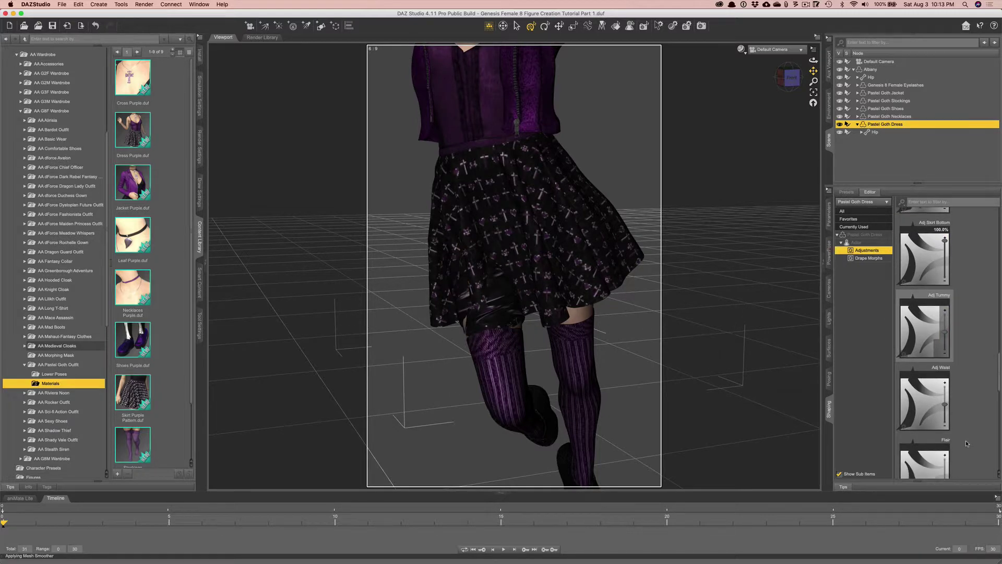
{"action": "scroll", "coordinate": [966, 440], "scroll_direction": "down", "scroll_amount": 3}
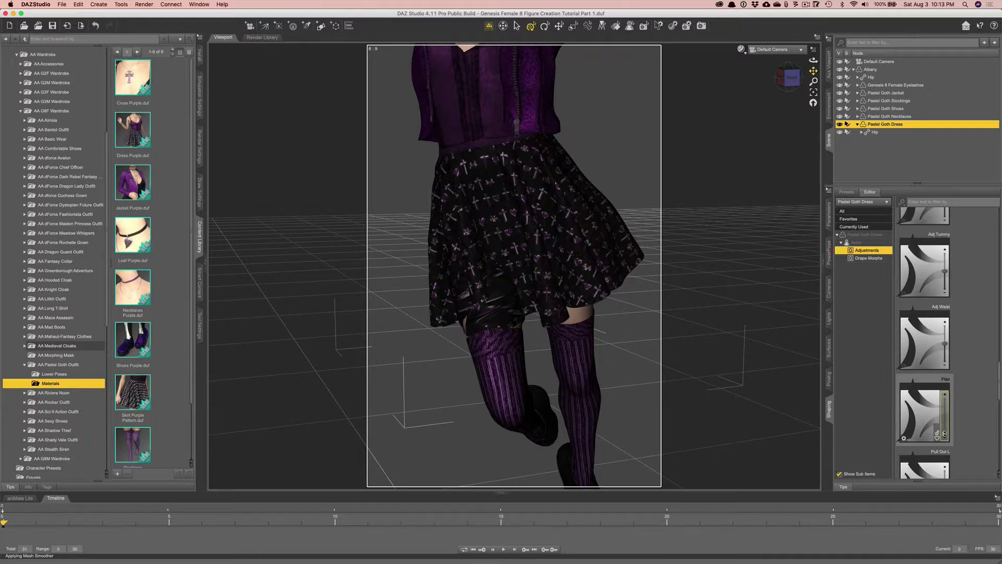
{"action": "left_click_drag", "start_coordinate": [945, 435], "coordinate": [937, 384]}
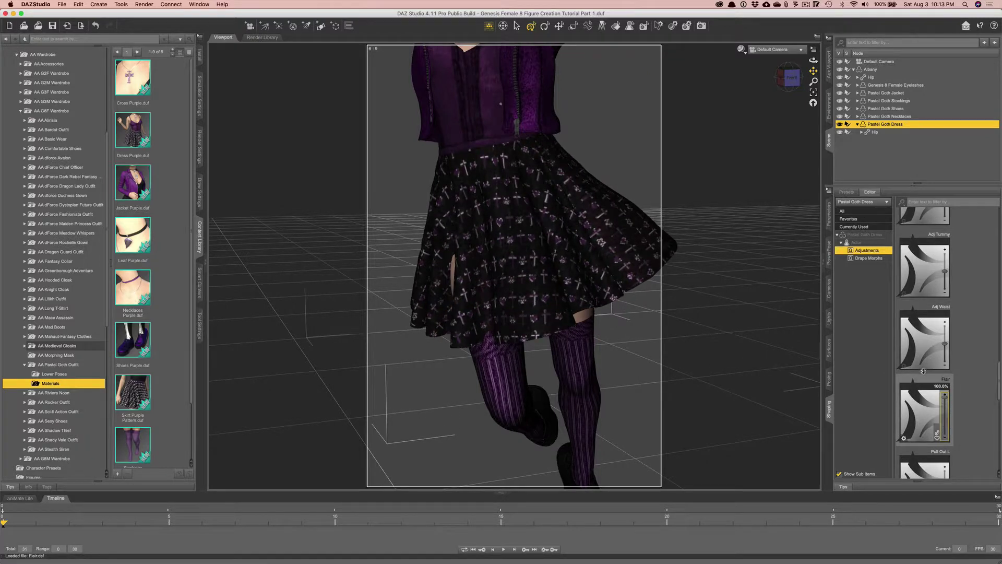
{"action": "scroll", "coordinate": [959, 369], "scroll_direction": "down", "scroll_amount": 8}
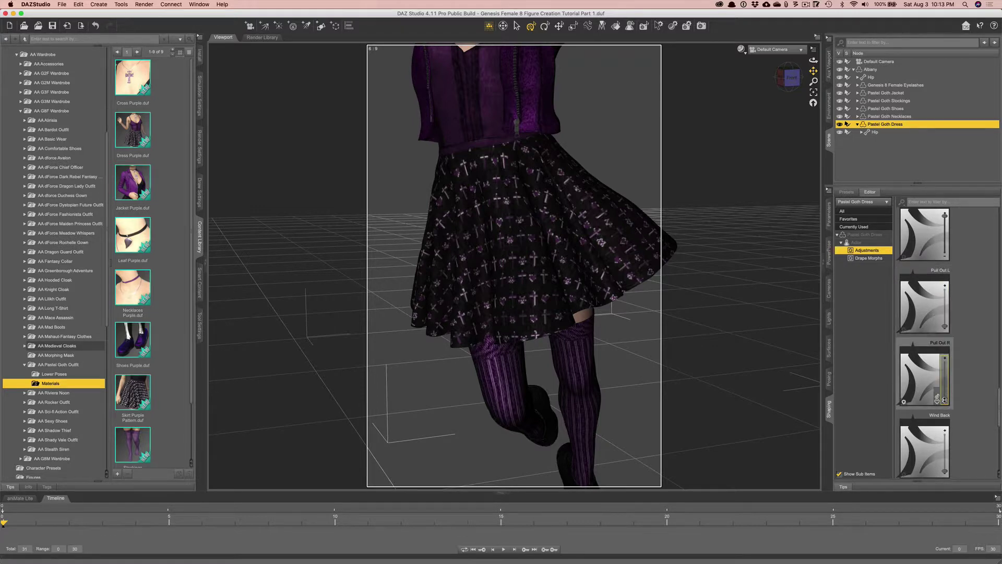
{"action": "left_click_drag", "start_coordinate": [944, 400], "coordinate": [944, 385]}
- Set the Pastel Goth Dress Wind Front shape to 8.3%
{"action": "scroll", "coordinate": [960, 449], "scroll_direction": "down", "scroll_amount": 3}
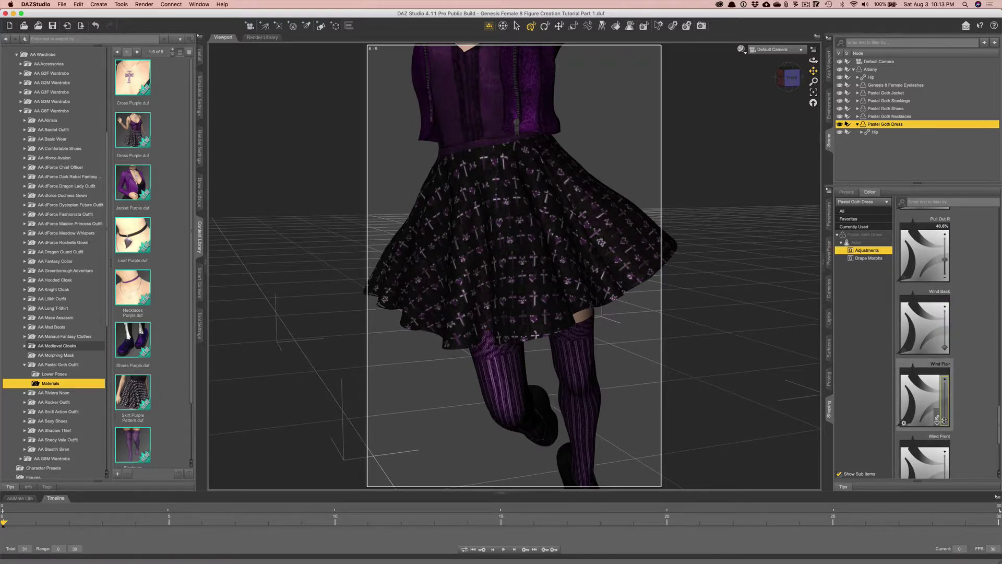
{"action": "scroll", "coordinate": [943, 448], "scroll_direction": "down", "scroll_amount": 1}
{"action": "scroll", "coordinate": [946, 451], "scroll_direction": "down", "scroll_amount": 4}
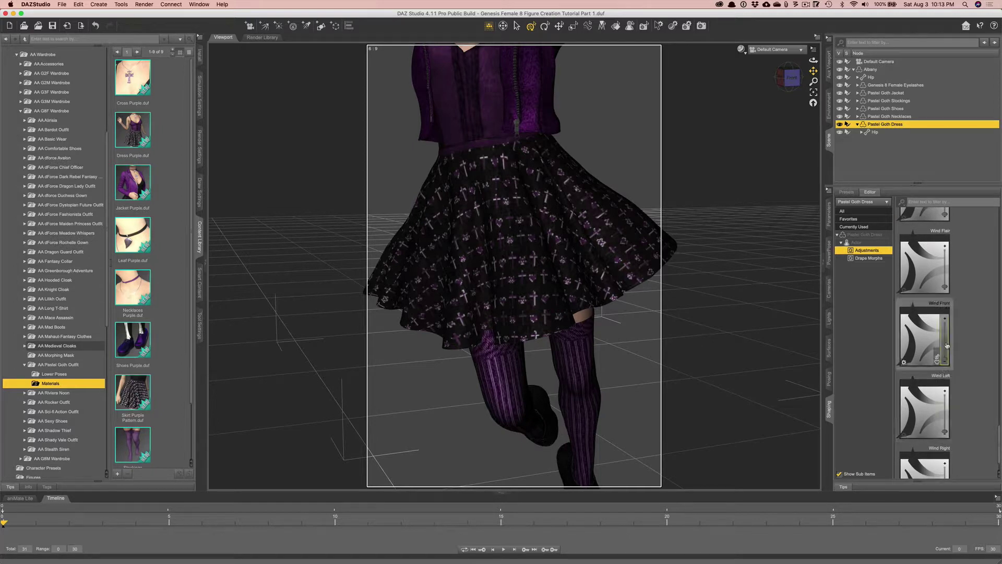
{"action": "left_click_drag", "start_coordinate": [944, 360], "coordinate": [943, 357]}
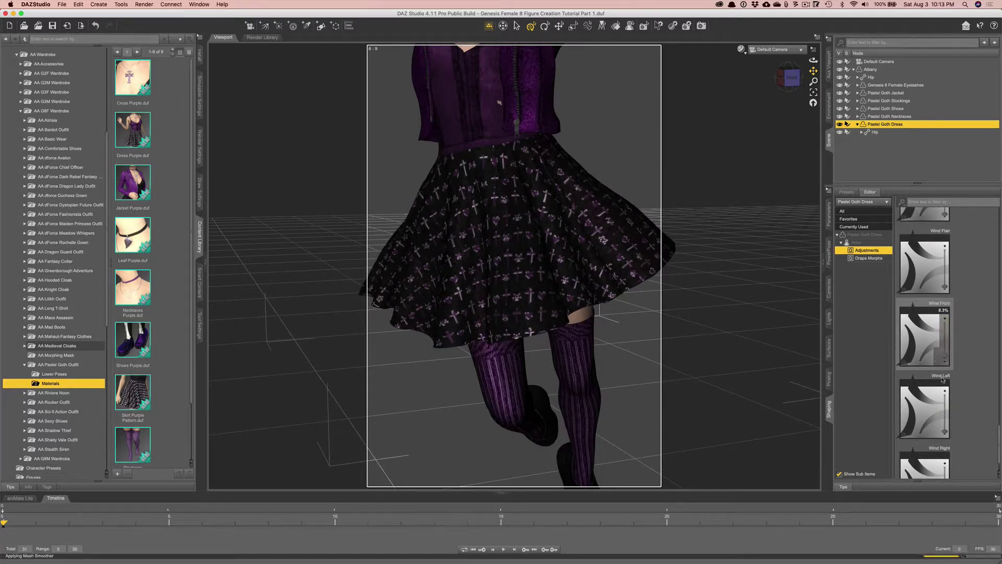
- Orbit the viewport to check the forward-blown skirt from below and the front
{"action": "scroll", "coordinate": [965, 408], "scroll_direction": "down", "scroll_amount": 1}
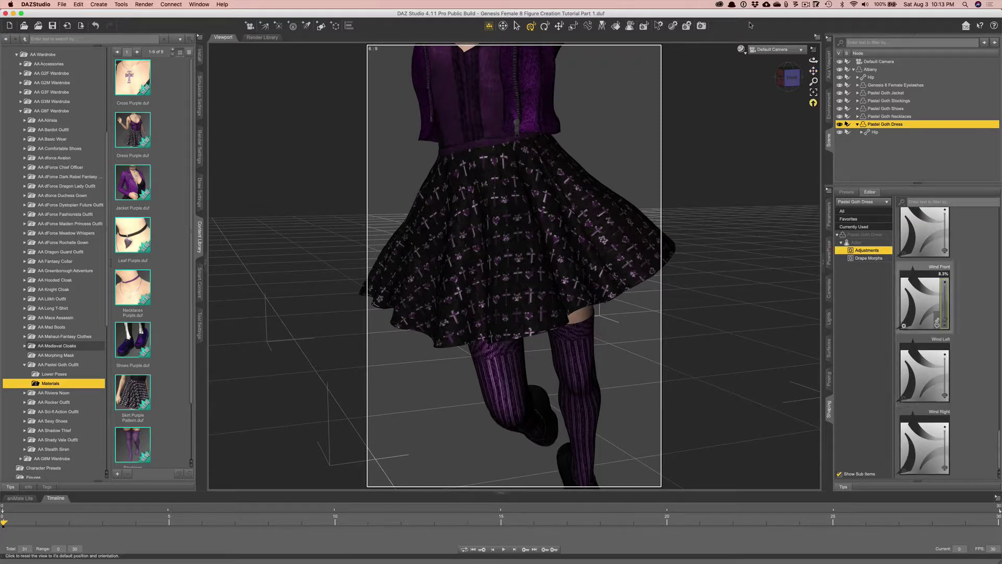
{"action": "left_click_drag", "start_coordinate": [574, 261], "coordinate": [516, 265]}
{"action": "left_click_drag", "start_coordinate": [812, 61], "coordinate": [809, 62]}
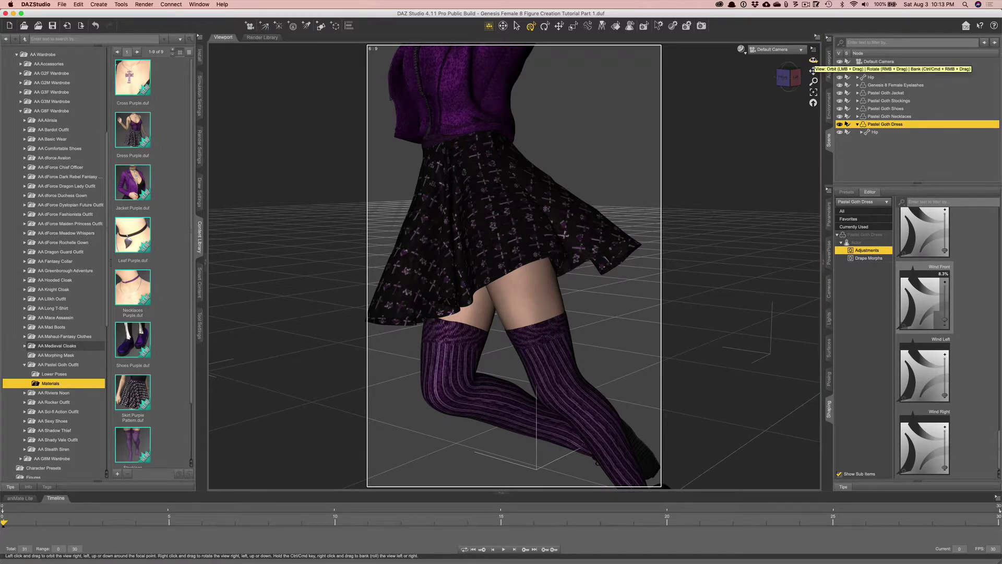
{"action": "left_click_drag", "start_coordinate": [812, 62], "coordinate": [775, 69]}
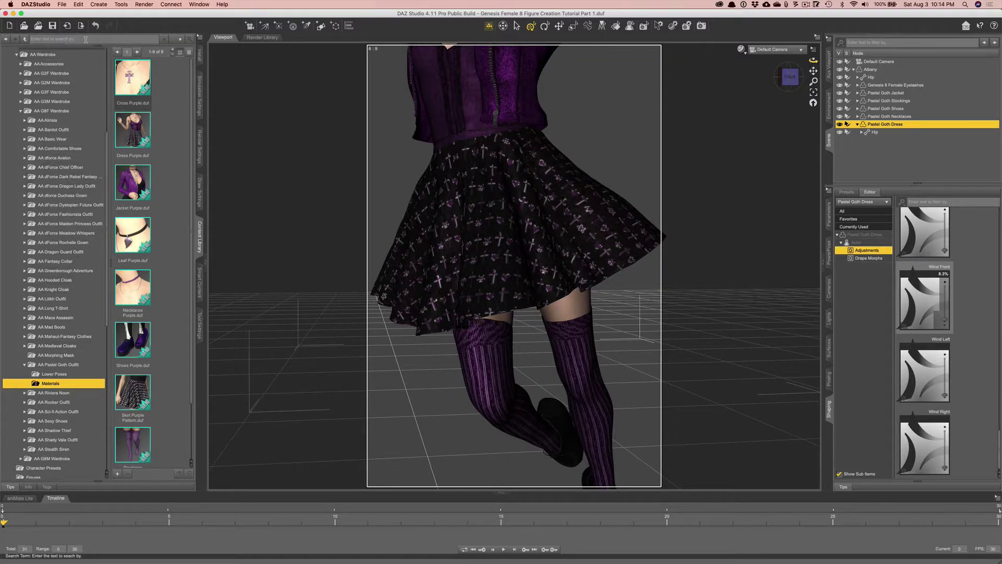
- Load the Dark Rebel Panties onto Albany, then try Coco Hair's Back R Bk at 100% and undo it
{"action": "left_click", "coordinate": [700, 98]}
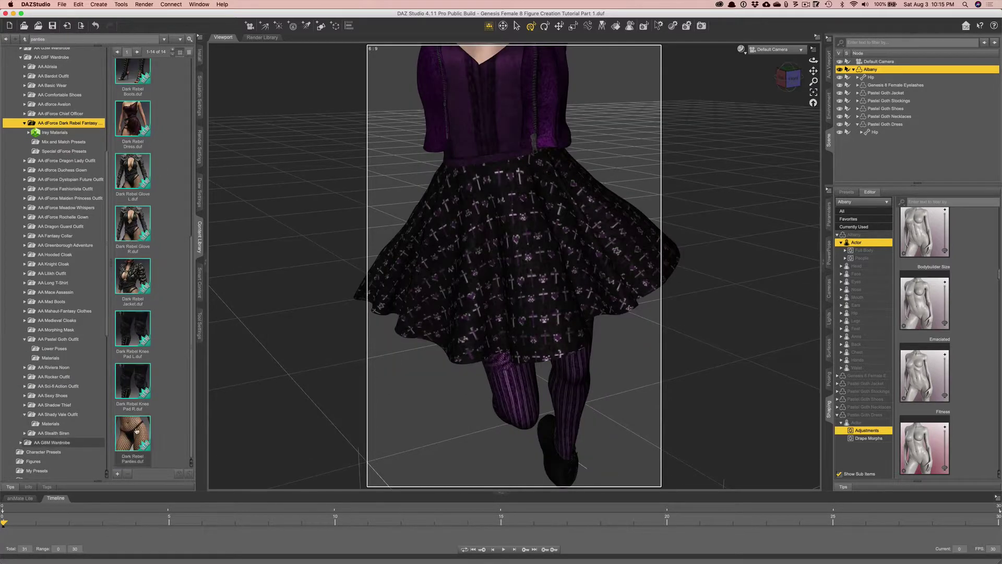
{"action": "left_click", "coordinate": [138, 430]}
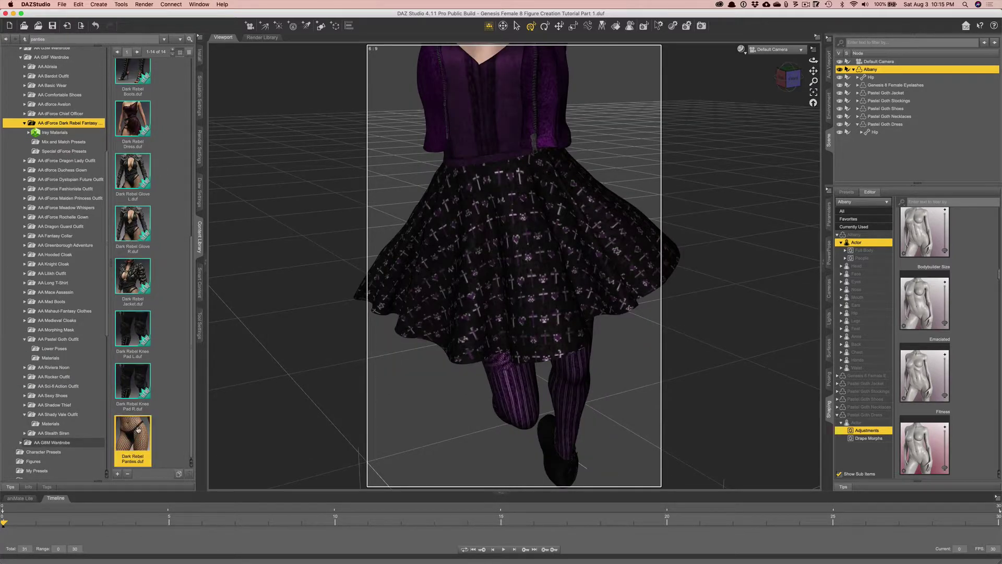
{"action": "double_click", "coordinate": [138, 429]}
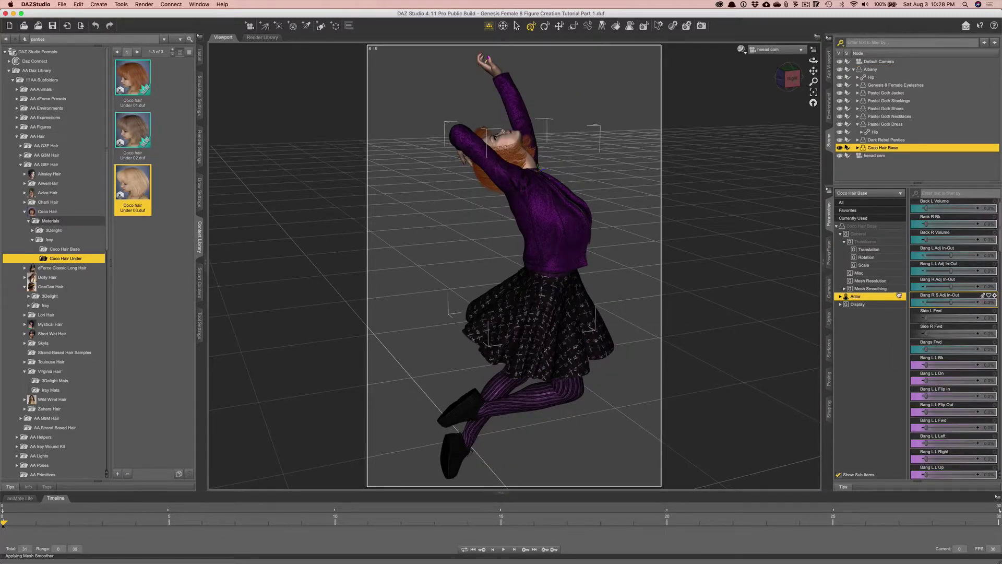
{"action": "left_click_drag", "start_coordinate": [925, 224], "coordinate": [996, 226]}
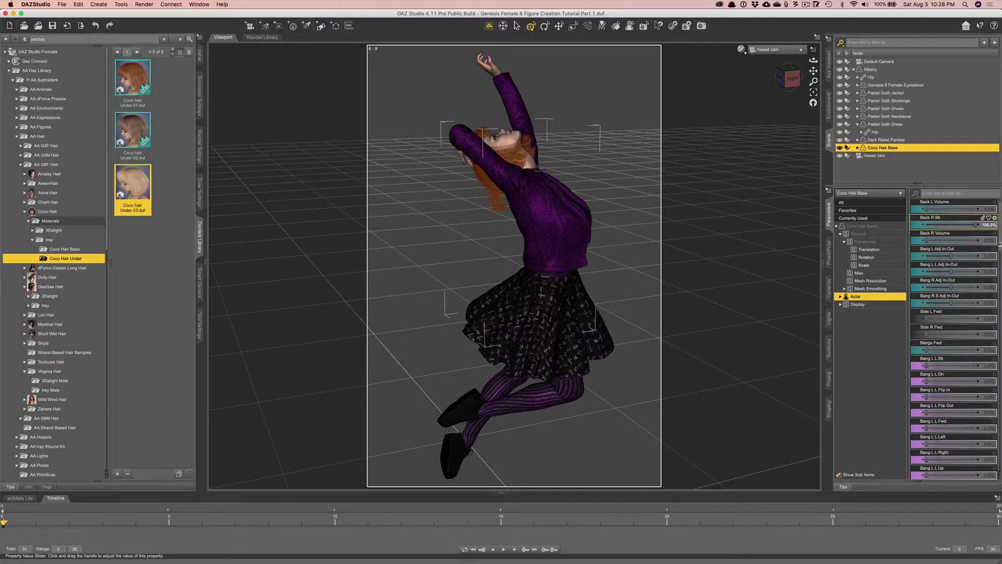
{"action": "key", "text": "super+z"}
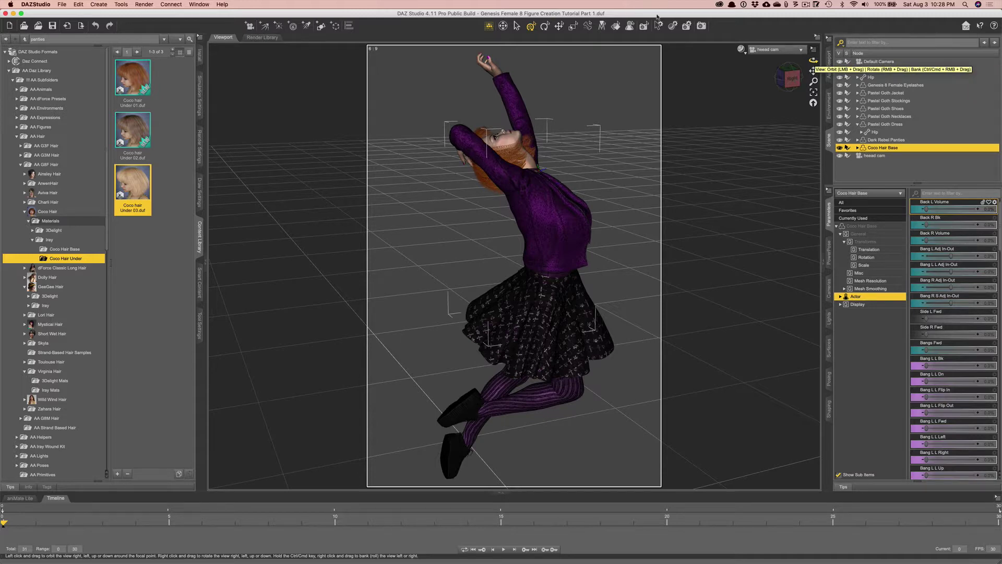
- Switch the viewport draw style to NVIDIA Iray, collapse Albany in the Scene list and deselect everything
{"action": "left_click", "coordinate": [741, 49]}
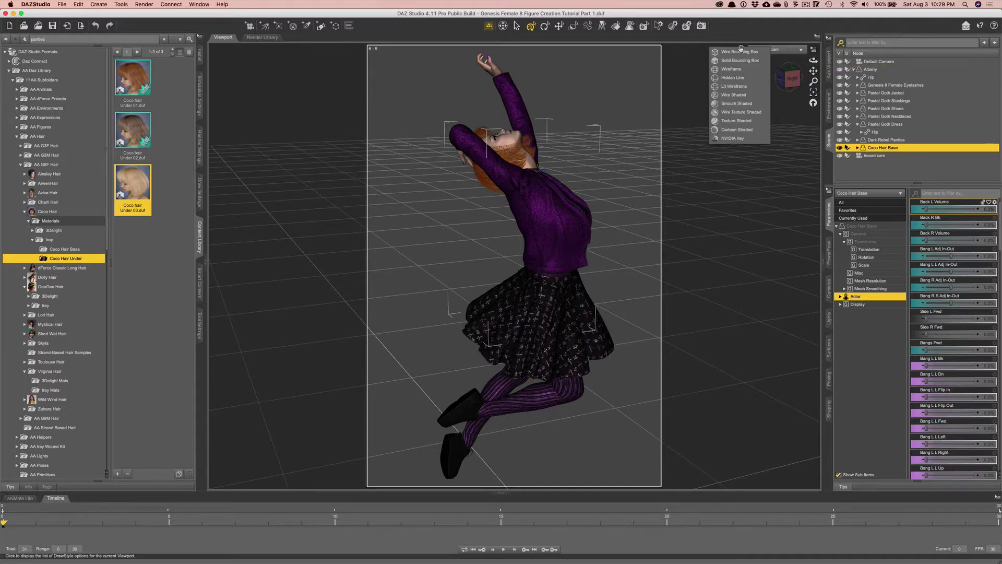
{"action": "left_click", "coordinate": [731, 140]}
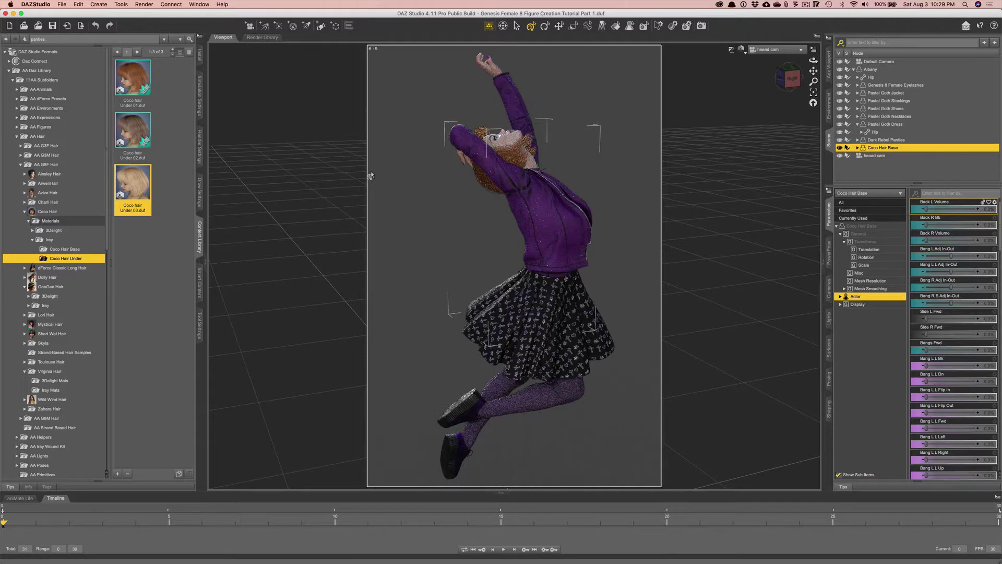
{"action": "left_click", "coordinate": [853, 69]}
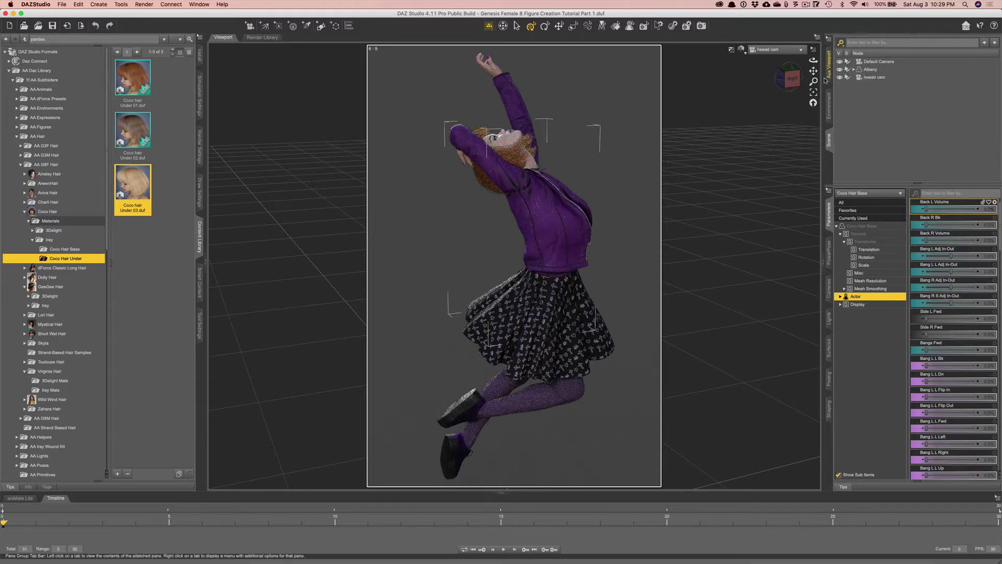
{"action": "left_click", "coordinate": [888, 100]}
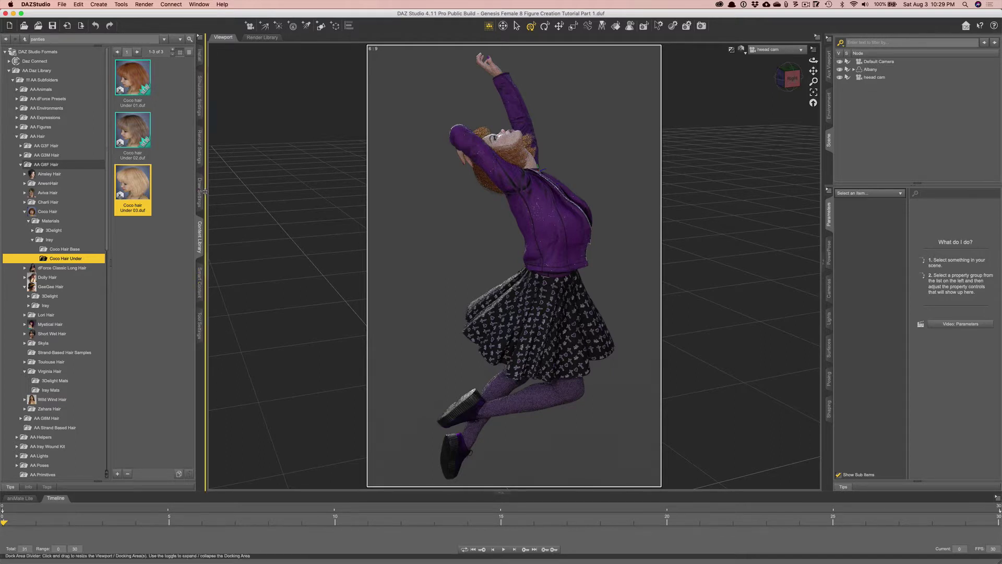
- Show the General render settings, keeping the Custom 5000 × 7500 pixel dimension preset
{"action": "left_click", "coordinate": [201, 146]}
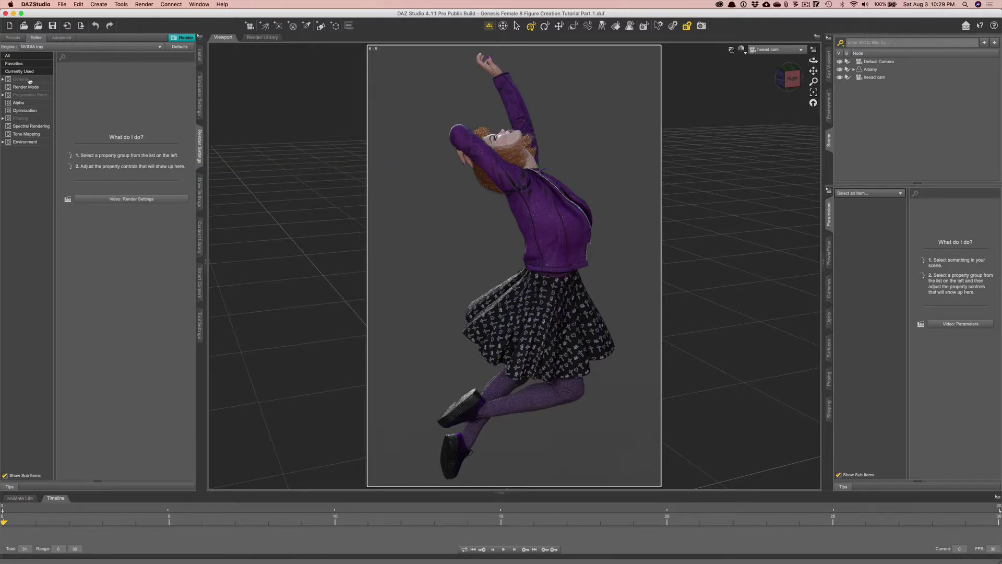
{"action": "left_click", "coordinate": [35, 80]}
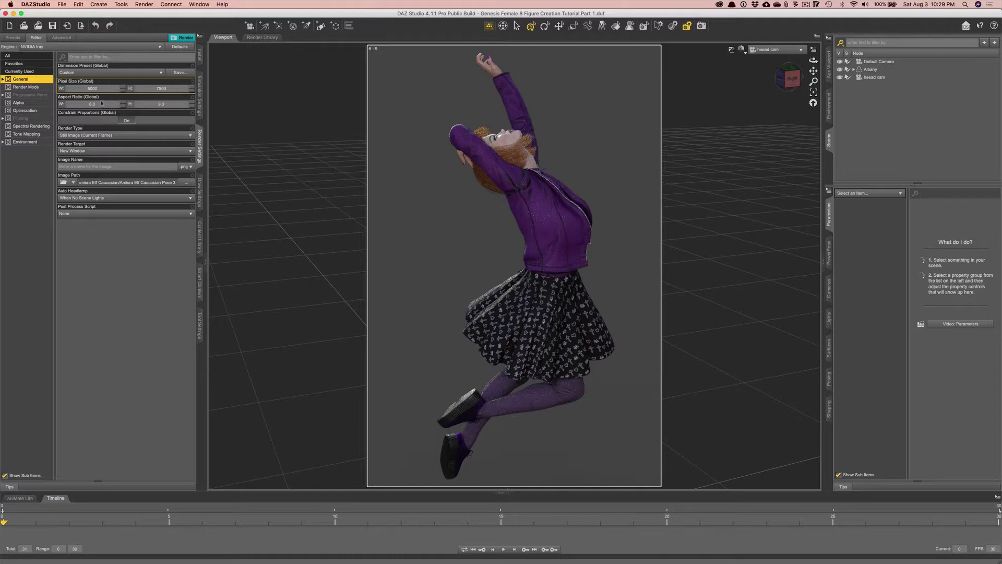
{"action": "left_click_drag", "start_coordinate": [103, 103], "coordinate": [106, 104]}
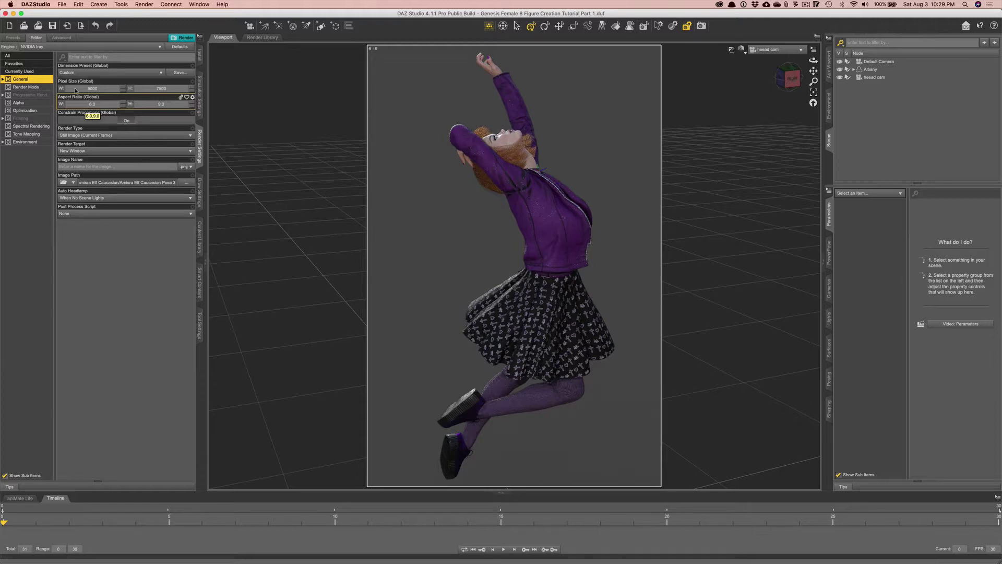
{"action": "left_click", "coordinate": [80, 72]}
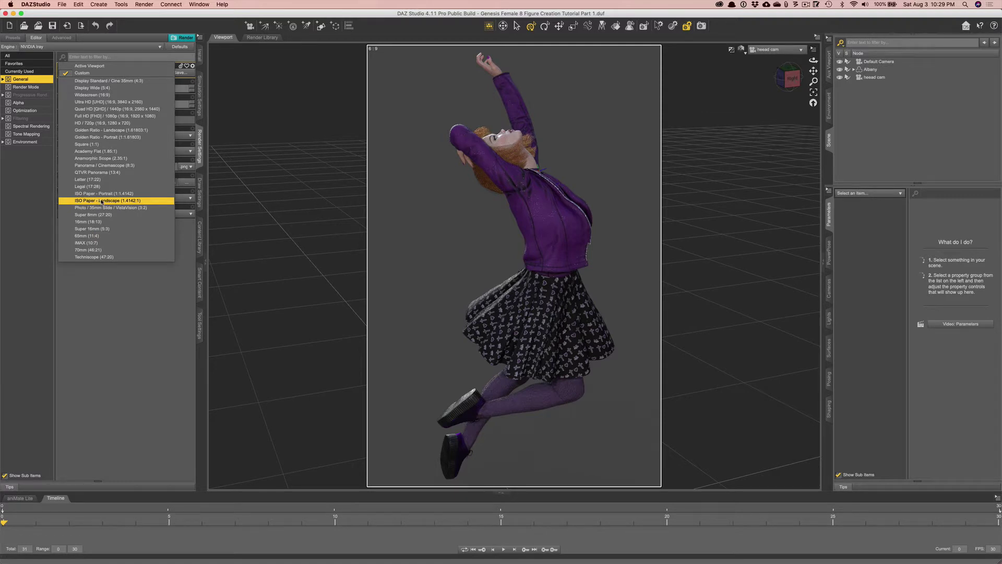
{"action": "left_click", "coordinate": [145, 340]}
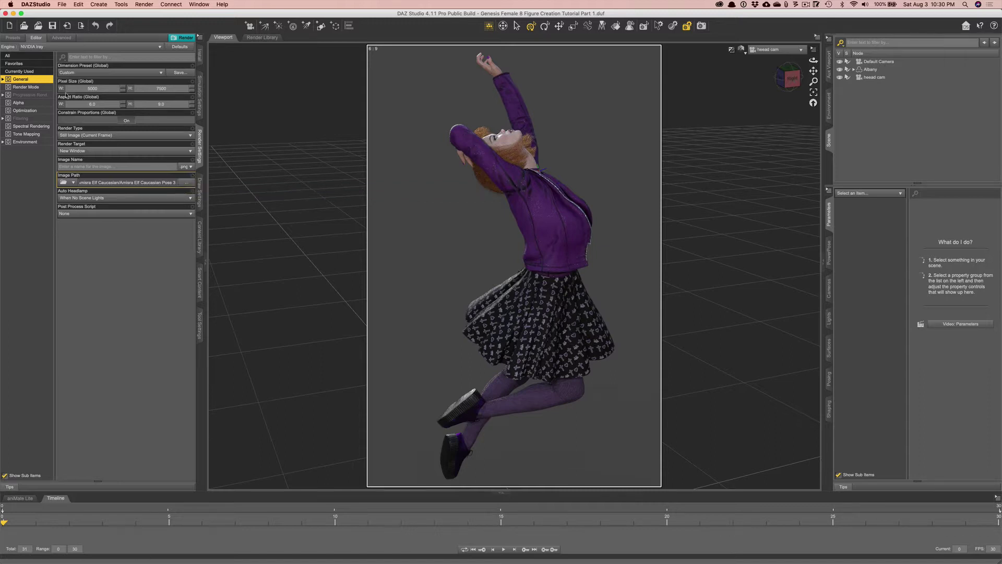
- Set Progressive Rendering to Max Samples 15000, maximum Max Time, Rendering Quality 5 and Converged Ratio 98
{"action": "left_click", "coordinate": [29, 94]}
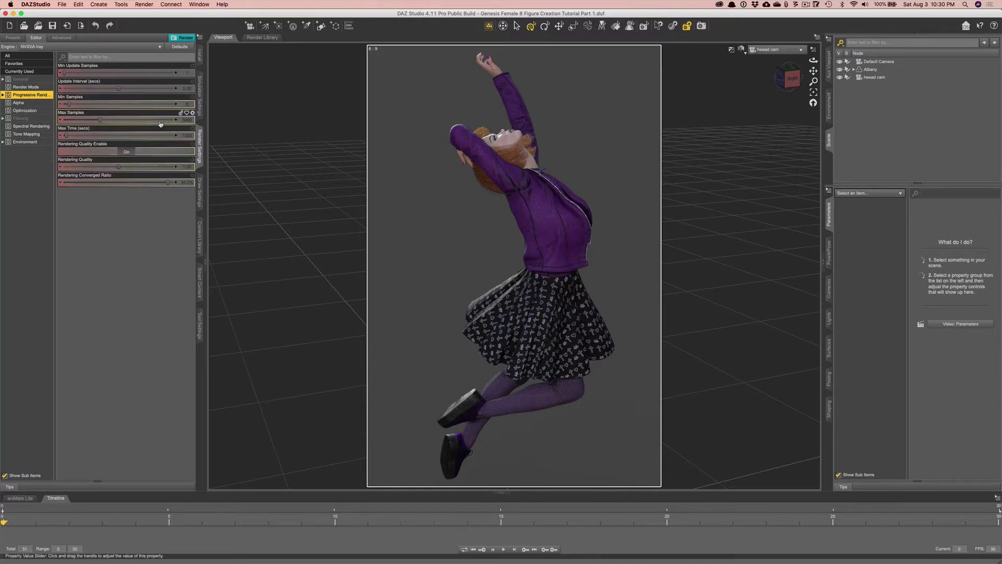
{"action": "left_click_drag", "start_coordinate": [104, 123], "coordinate": [177, 121]}
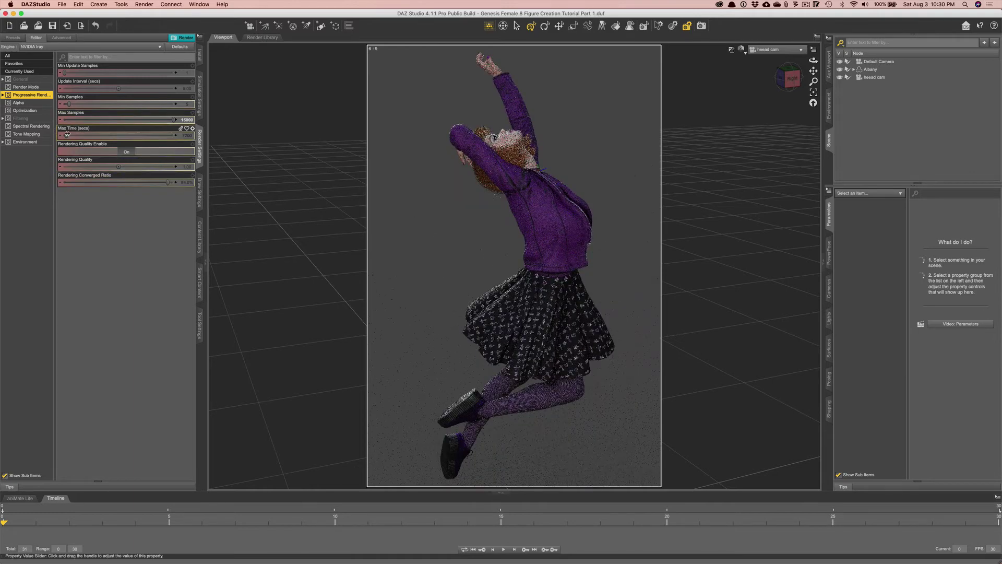
{"action": "left_click_drag", "start_coordinate": [66, 135], "coordinate": [176, 135]}
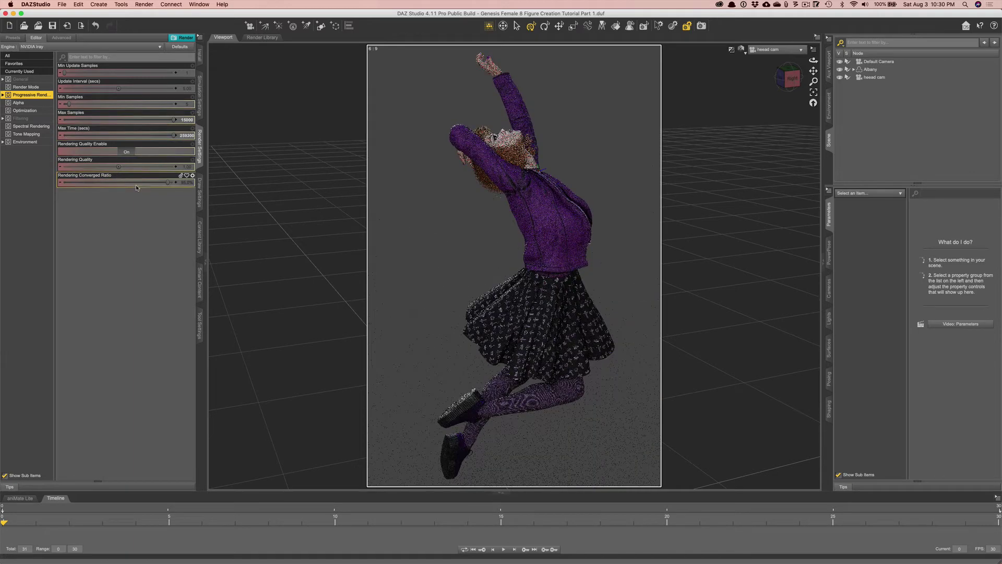
{"action": "left_click", "coordinate": [187, 167]}
{"action": "type", "text": "5"}
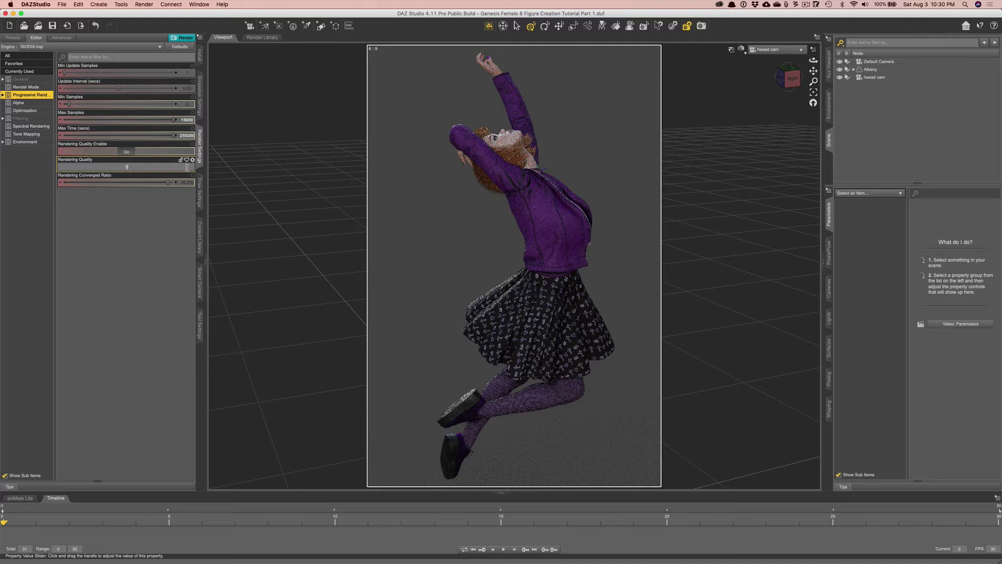
{"action": "key", "text": "Return"}
{"action": "left_click", "coordinate": [183, 182]}
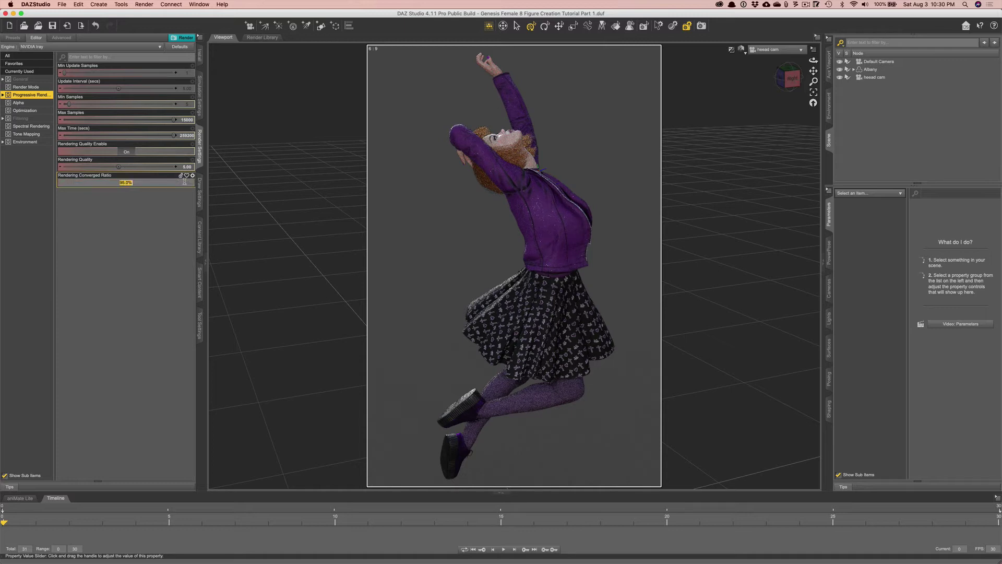
{"action": "type", "text": "98.5"}
{"action": "key", "text": "Return"}
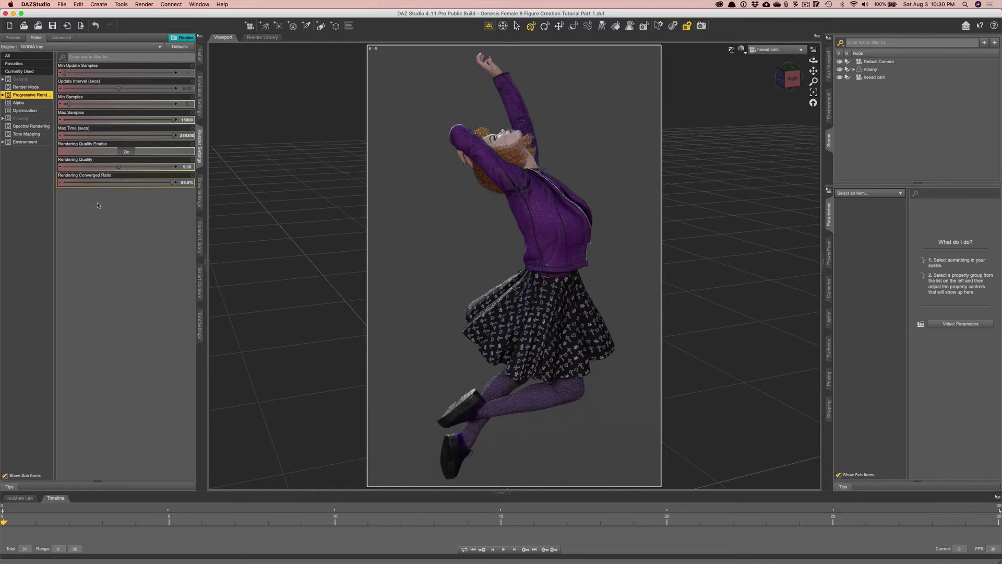
- Show the Environment render settings to preview the Dome and Scene mode and HDR environment map
{"action": "left_click", "coordinate": [27, 142]}
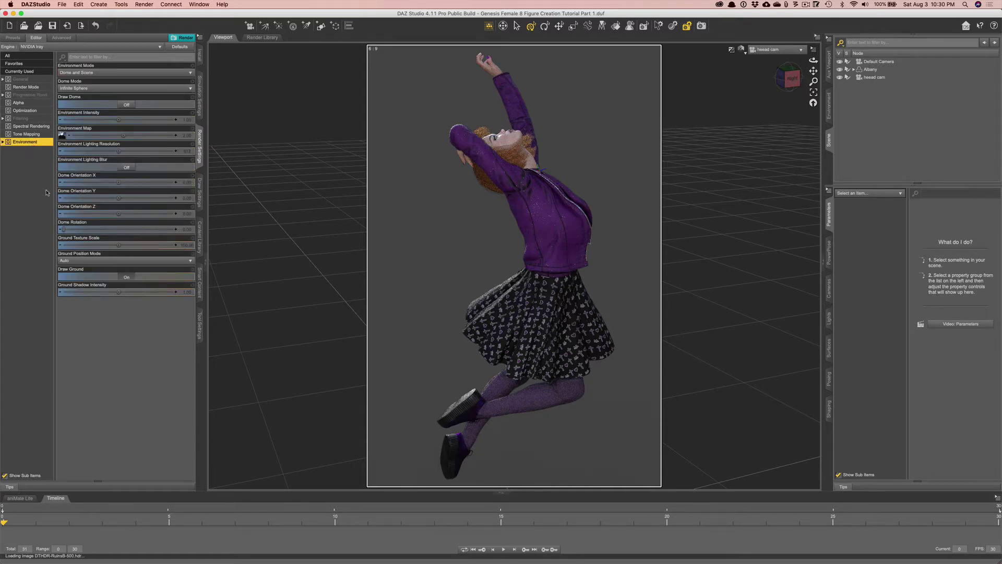
{"action": "mouse_move", "coordinate": [62, 137]}
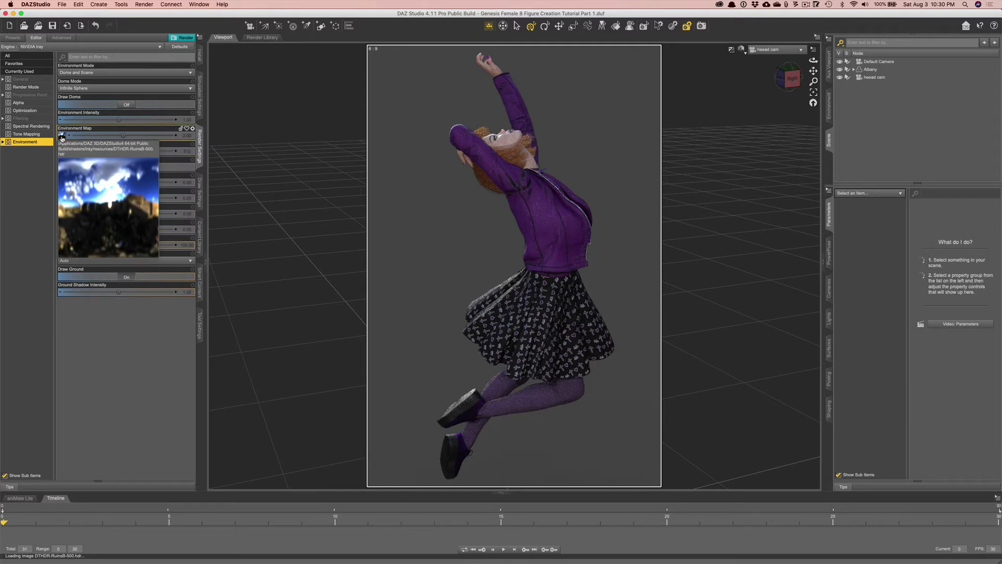